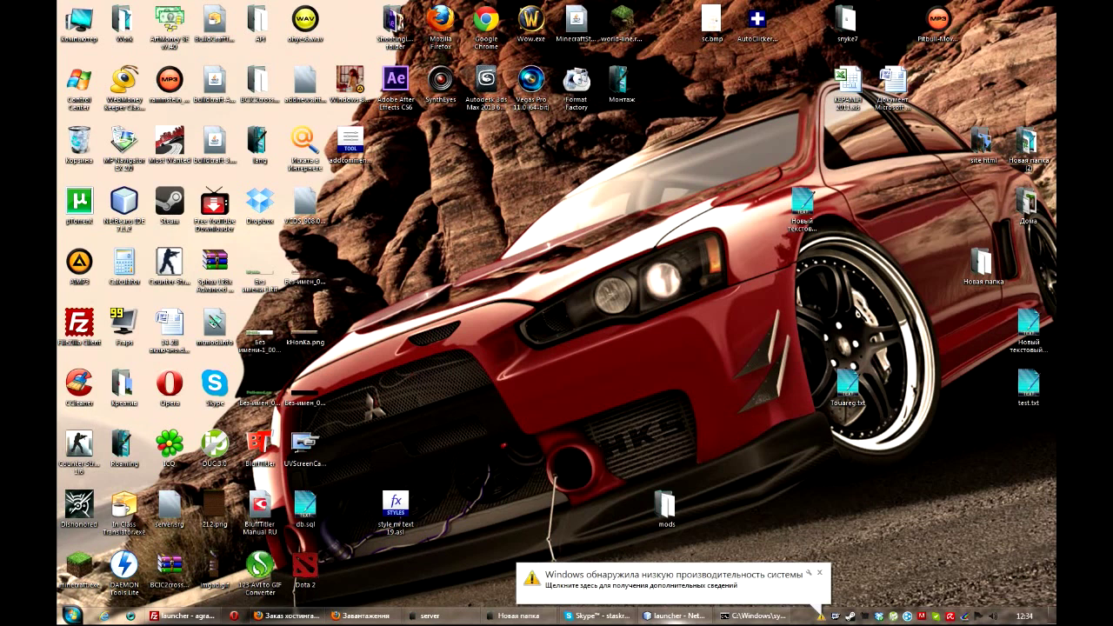
- Restore the Firefox window showing Beget's hosting order confirmation page
{"action": "left_click", "coordinate": [287, 616]}
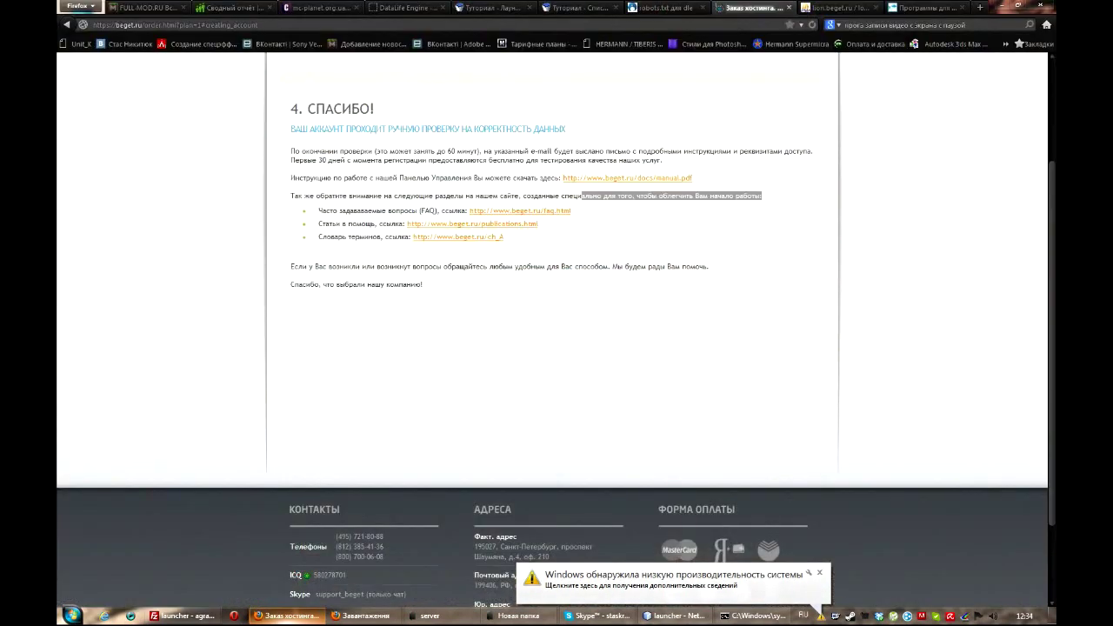
- Start a Beget hosting order on the Blog plan (999 руб/год) and begin entering the owner's full name
{"action": "scroll", "coordinate": [556, 330], "scroll_direction": "up", "scroll_amount": 3}
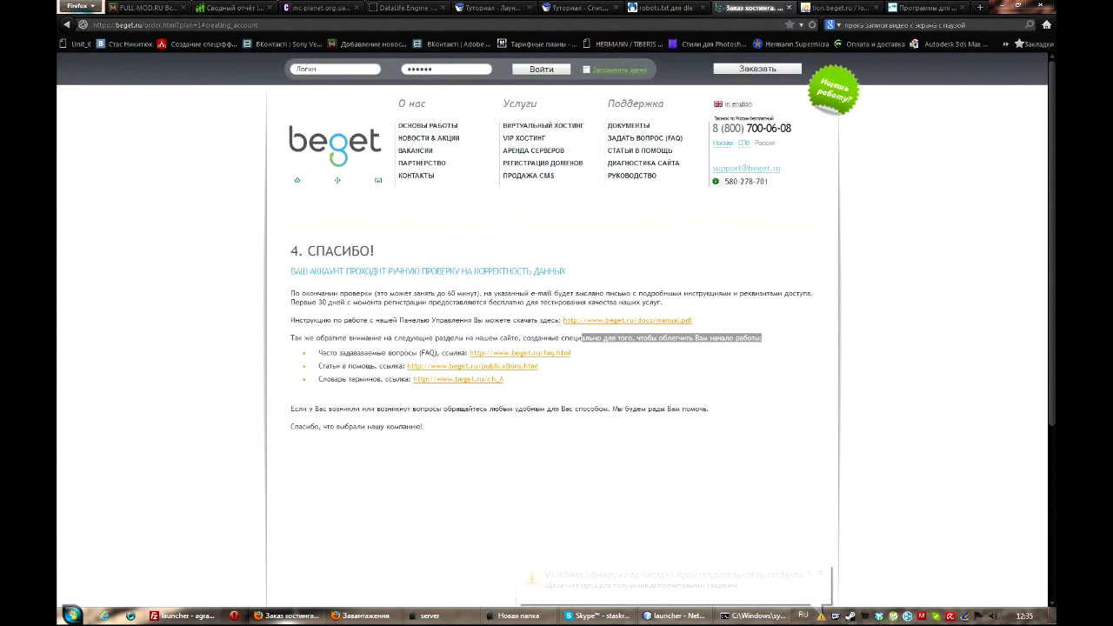
{"action": "left_click", "coordinate": [257, 25]}
{"action": "key", "text": "BackSpace"}
{"action": "key", "text": "BackSpace"}
{"action": "key", "text": "BackSpace"}
{"action": "key", "text": "BackSpace"}
{"action": "key", "text": "BackSpace"}
{"action": "key", "text": "BackSpace"}
{"action": "key", "text": "BackSpace"}
{"action": "key", "text": "BackSpace"}
{"action": "key", "text": "BackSpace"}
{"action": "key", "text": "BackSpace"}
{"action": "key", "text": "BackSpace"}
{"action": "key", "text": "BackSpace"}
{"action": "key", "text": "BackSpace"}
{"action": "key", "text": "BackSpace"}
{"action": "key", "text": "BackSpace"}
{"action": "key", "text": "BackSpace"}
{"action": "key", "text": "BackSpace"}
{"action": "key", "text": "BackSpace"}
{"action": "key", "text": "BackSpace"}
{"action": "key", "text": "BackSpace"}
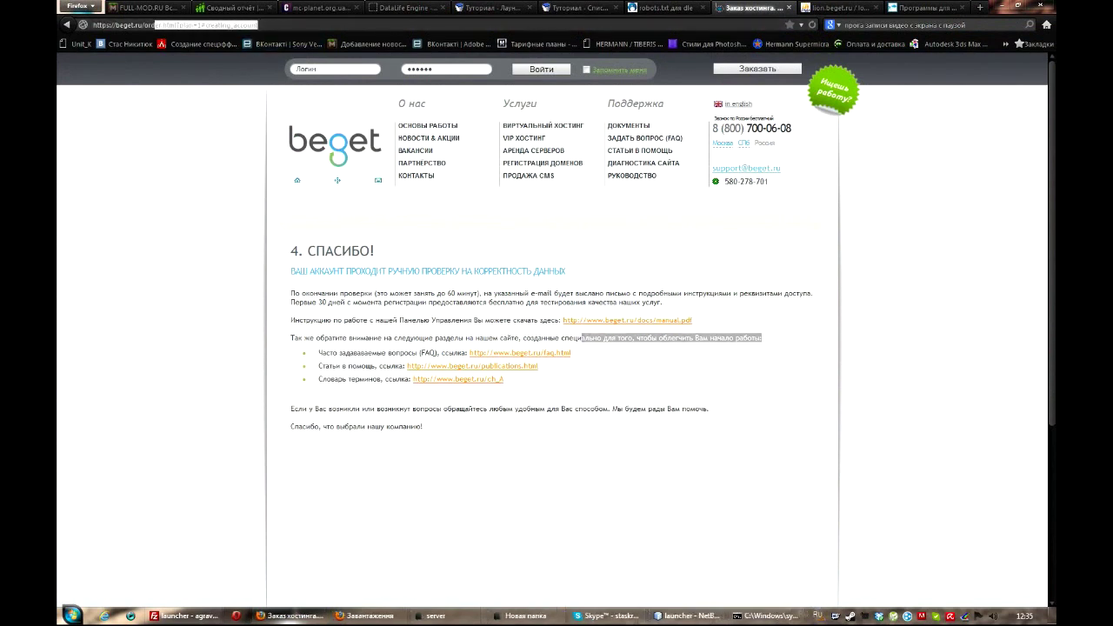
{"action": "key", "text": "Return"}
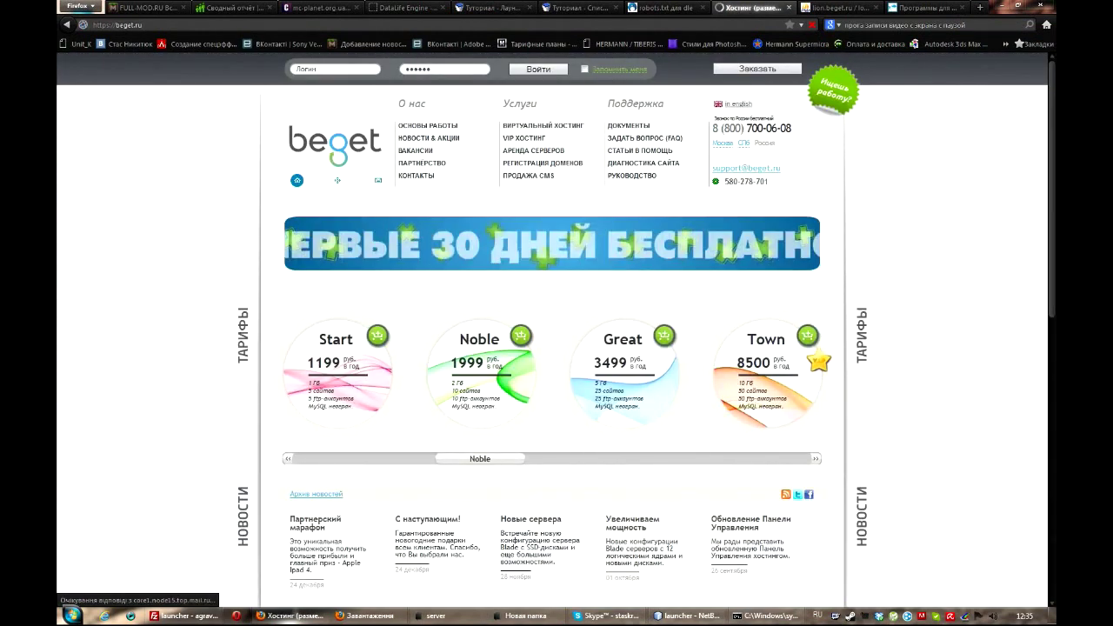
{"action": "key", "text": "alt+Left"}
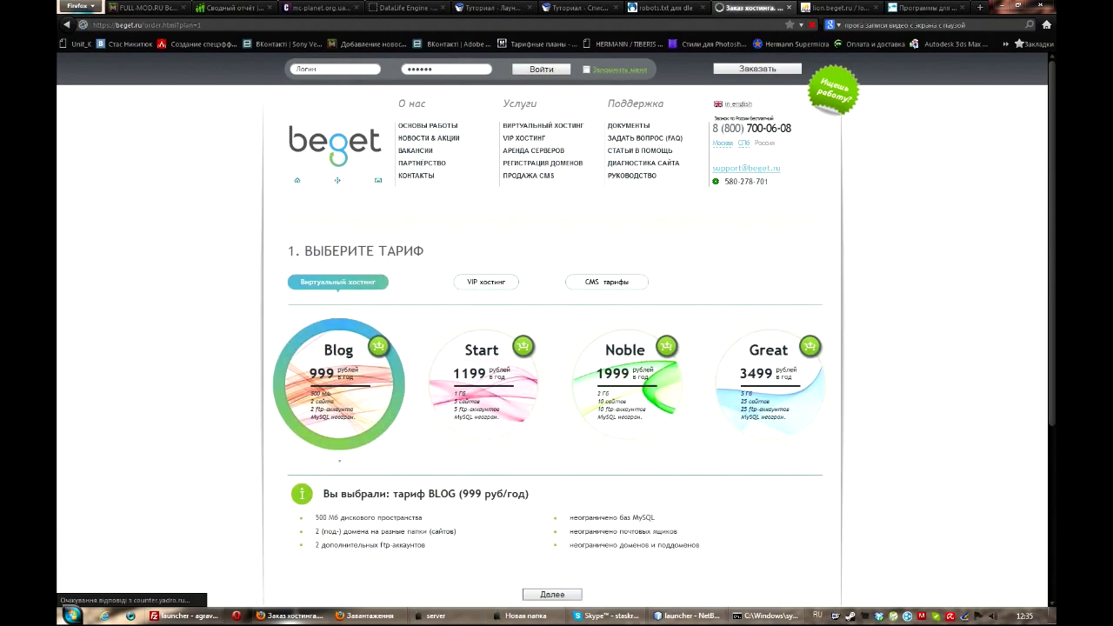
{"action": "scroll", "coordinate": [256, 296], "scroll_direction": "down", "scroll_amount": 3}
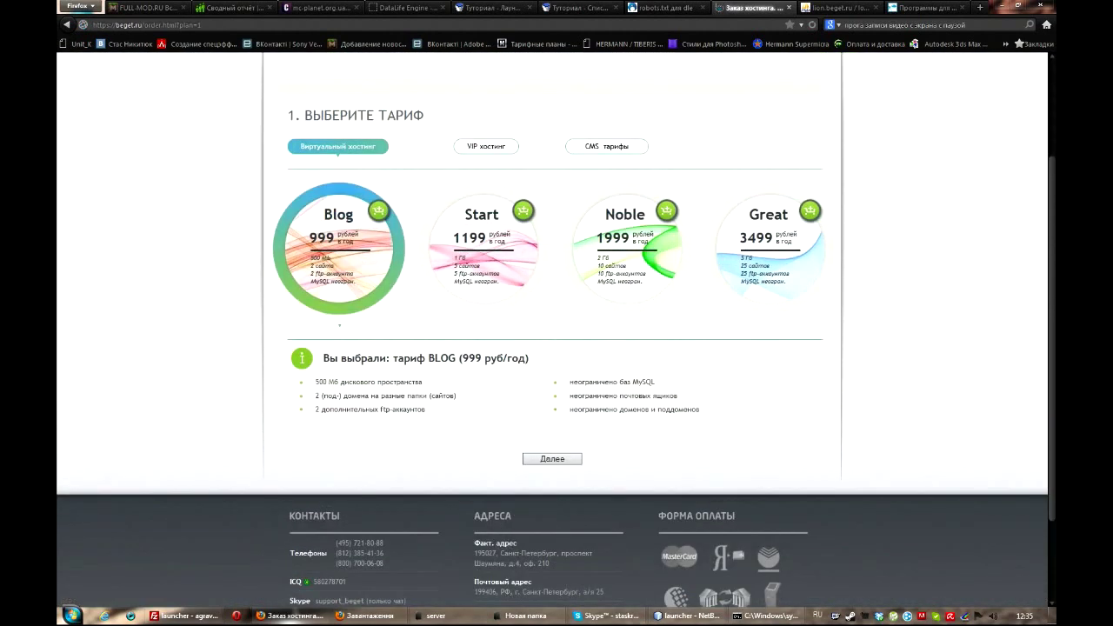
{"action": "key", "text": "Return"}
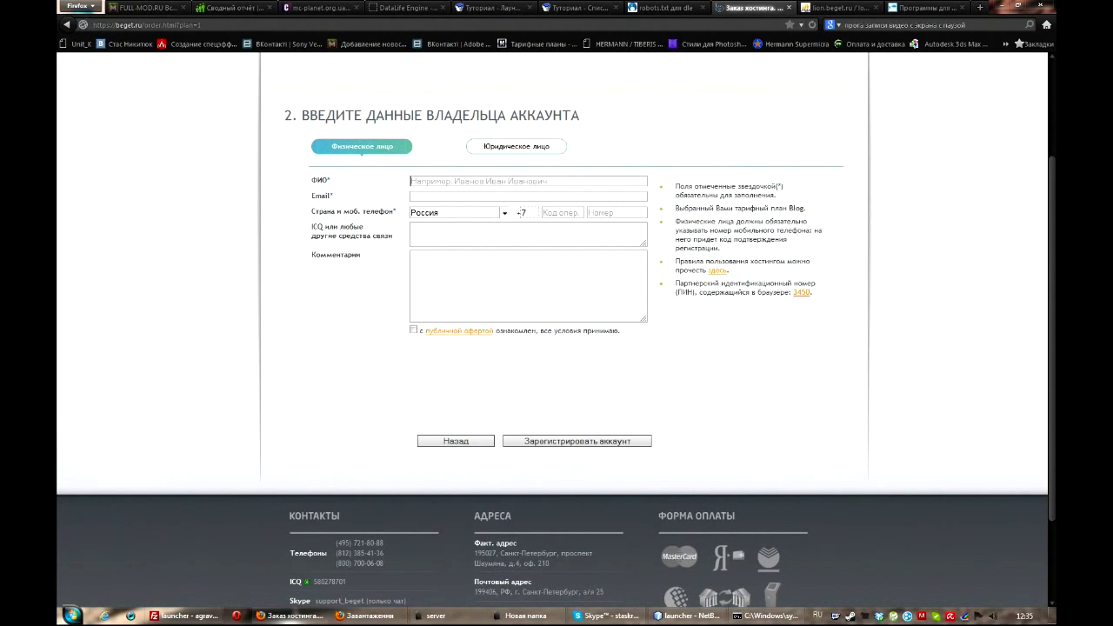
{"action": "left_click", "coordinate": [416, 181]}
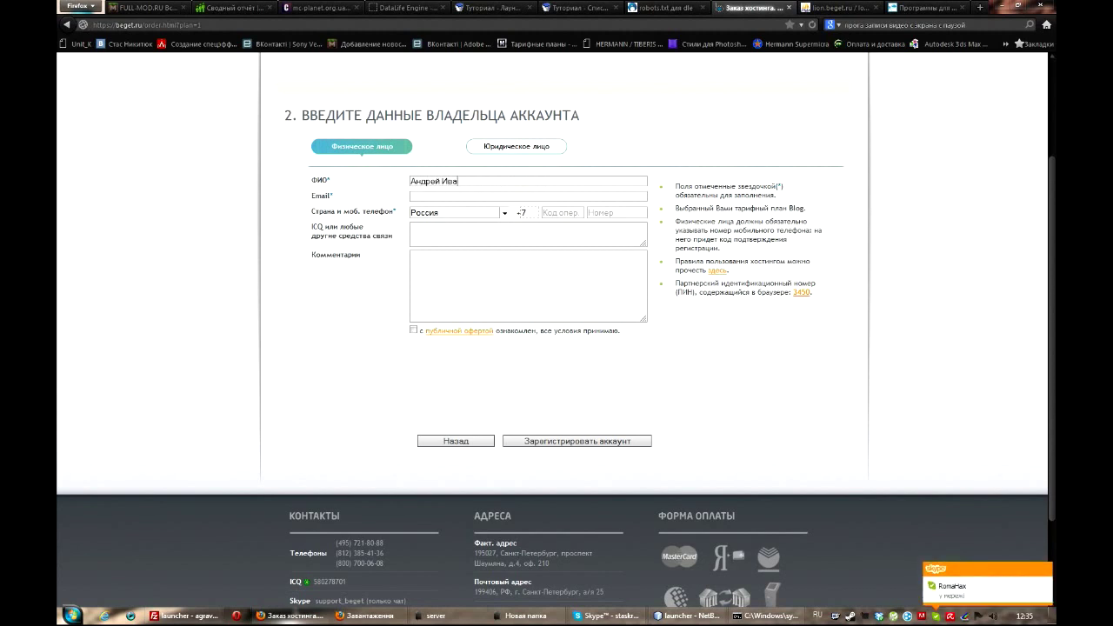
- Fill the owner's e-mail from saved suggestions and set the country to Украина
{"action": "key", "text": "Tab"}
{"action": "key", "text": "Down"}
{"action": "key", "text": "Down"}
{"action": "key", "text": "Down"}
{"action": "key", "text": "Down"}
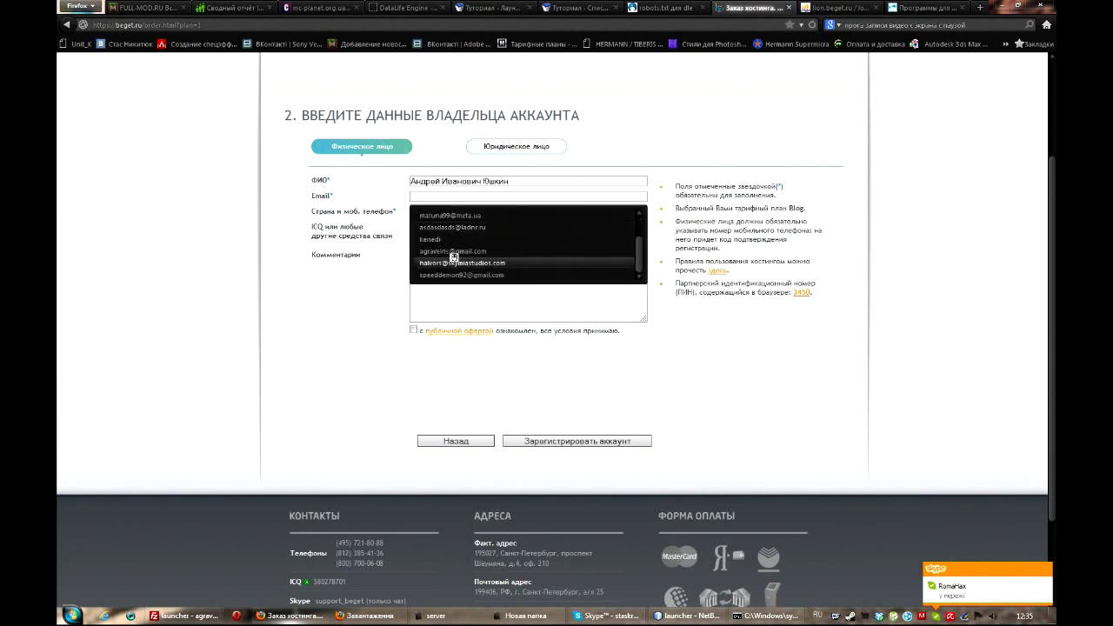
{"action": "key", "text": "Return"}
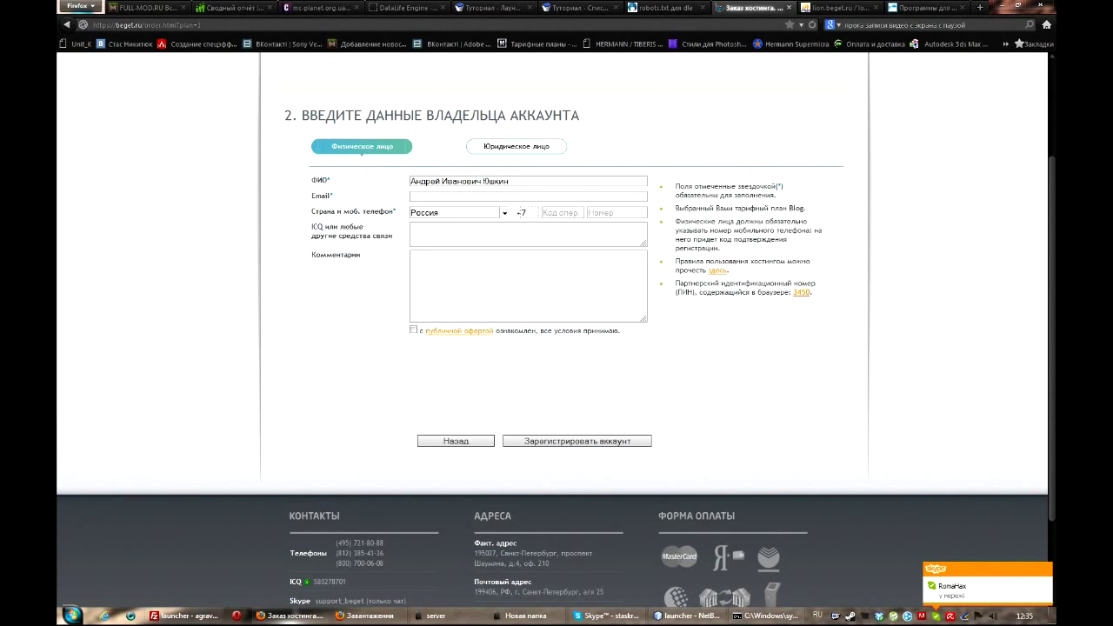
{"action": "key", "text": "Tab"}
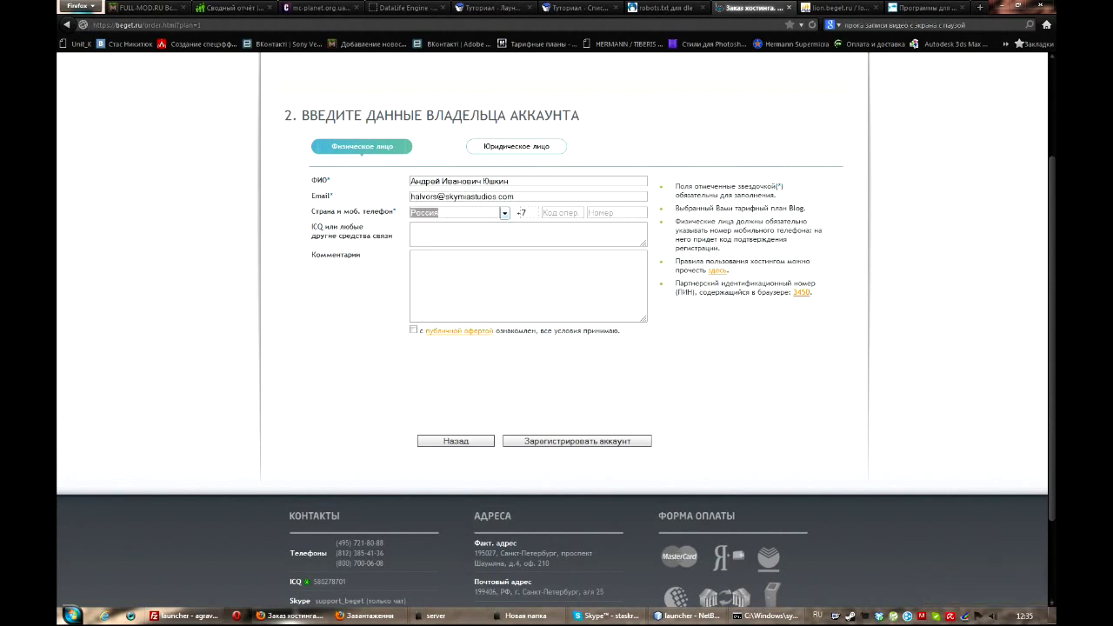
{"action": "key", "text": "BackSpace"}
{"action": "type", "text": "Украина"}
{"action": "key", "text": "Tab"}
{"action": "key", "text": "Tab"}
- Enter the owner's mobile number and ICQ number, and accept the public offer terms
{"action": "type", "text": "545"}
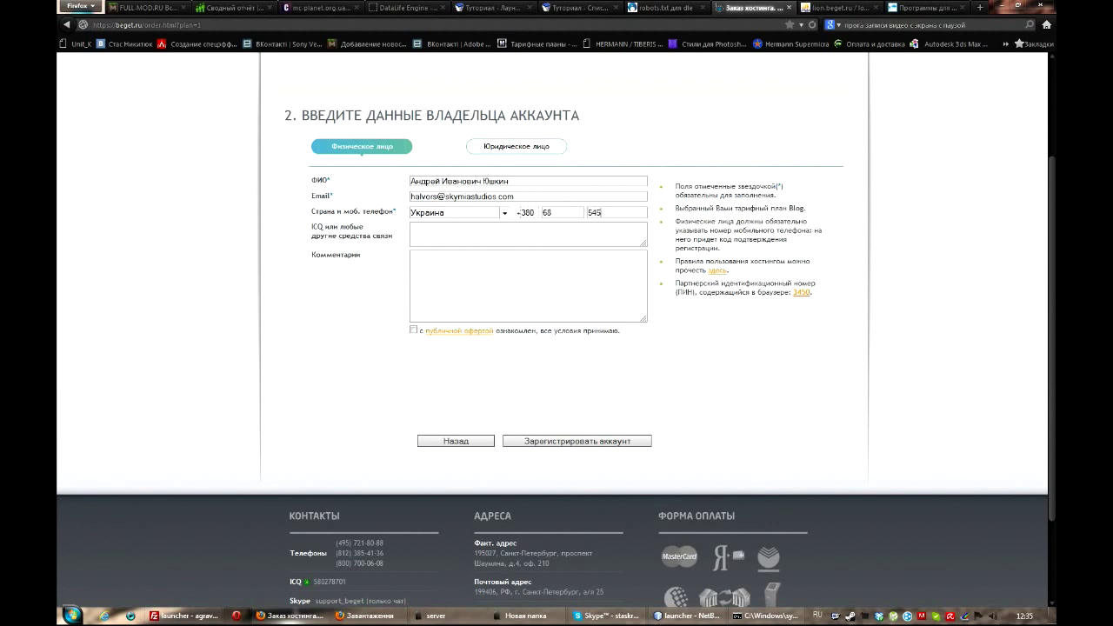
{"action": "type", "text": "82545"}
{"action": "key", "text": "Tab"}
{"action": "type", "text": "5689"}
{"action": "type", "text": "45"}
{"action": "type", "text": "23"}
{"action": "left_click", "coordinate": [413, 330]}
- Register the Beget account and dismiss the phone number confirmation prompt
{"action": "left_click", "coordinate": [576, 441]}
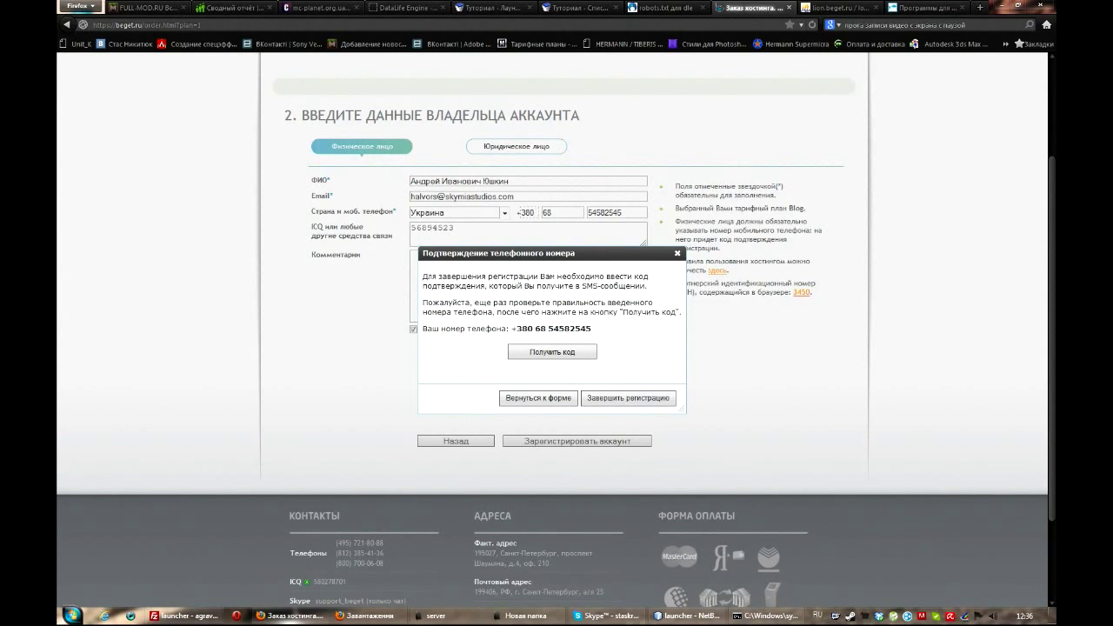
{"action": "left_click", "coordinate": [678, 253]}
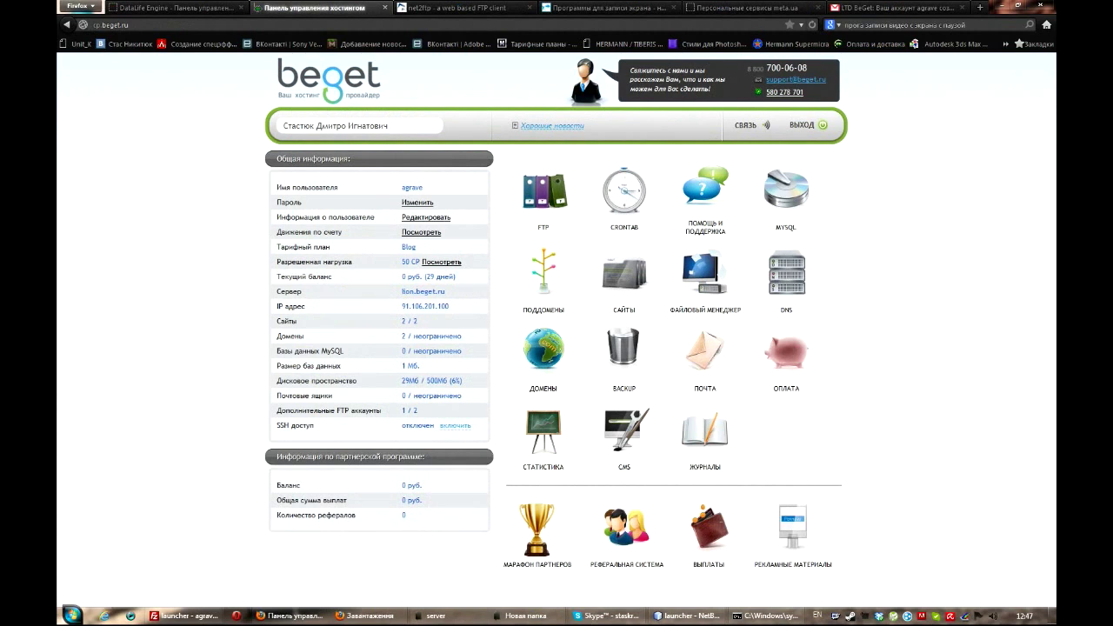
- Open the CMS installer for launcher.bget.ru and choose DataLife Engine
{"action": "left_click", "coordinate": [624, 435]}
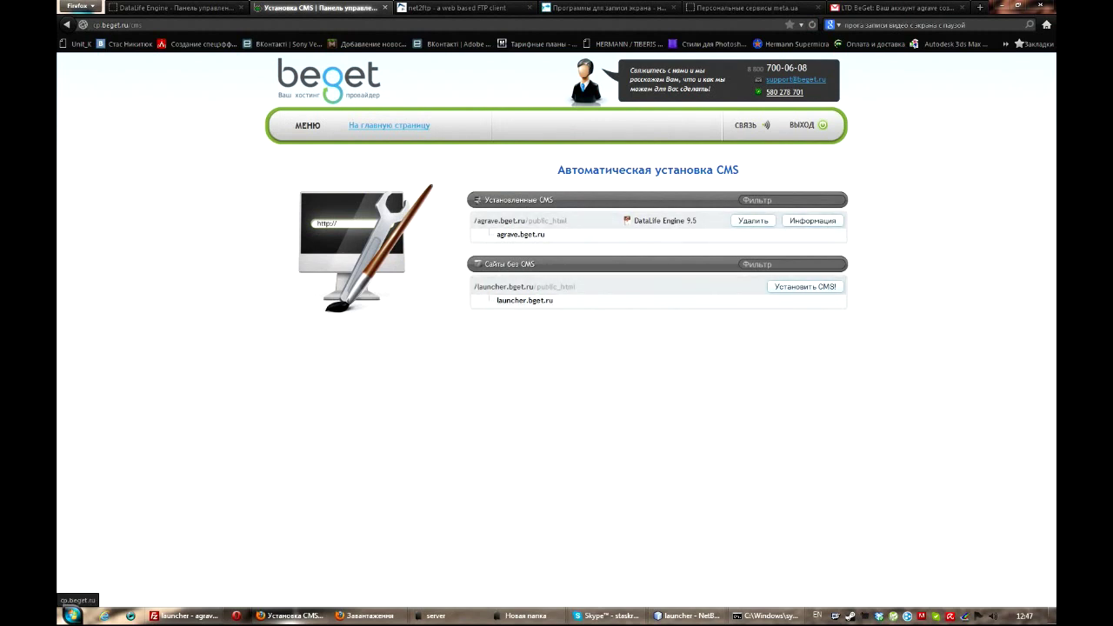
{"action": "left_click", "coordinate": [805, 286]}
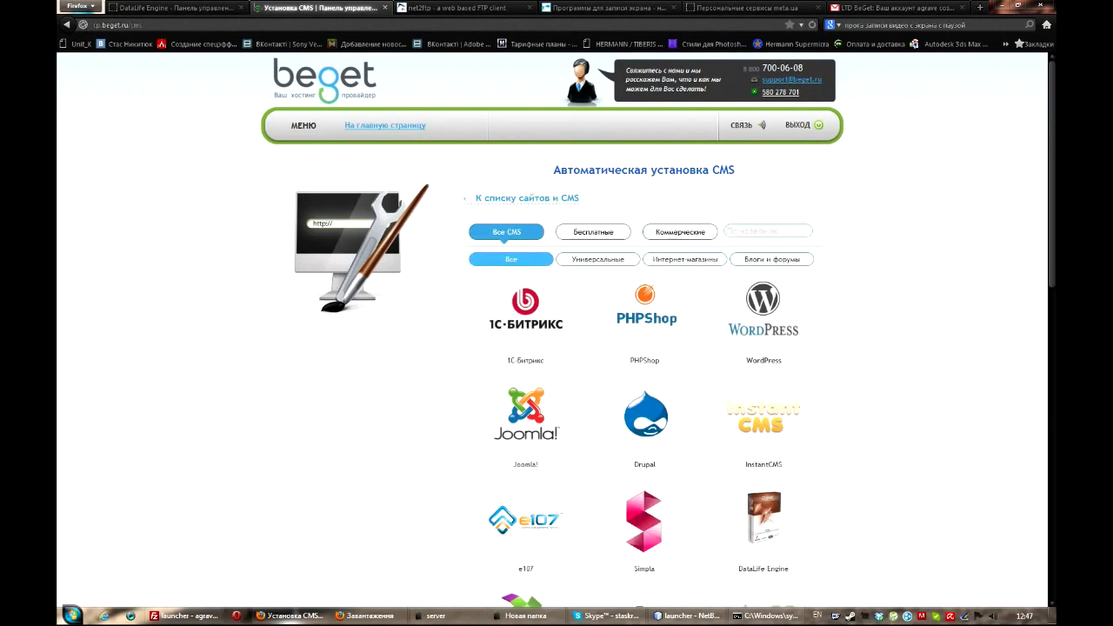
{"action": "scroll", "coordinate": [892, 279], "scroll_direction": "down", "scroll_amount": 3}
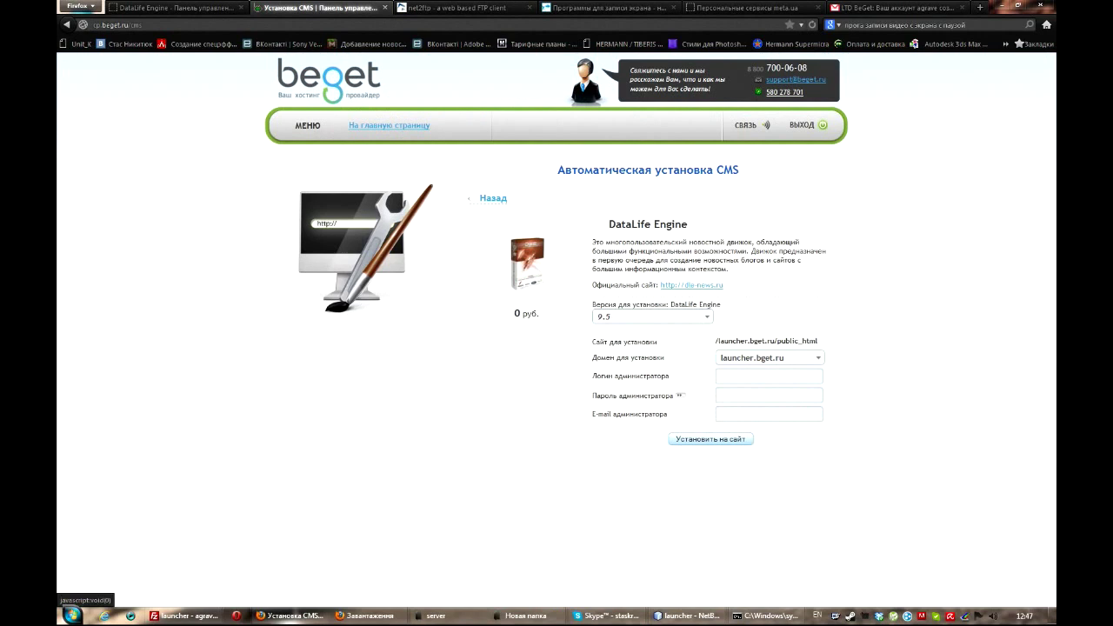
{"action": "left_click", "coordinate": [652, 317]}
- Browse the DataLife Engine versions and keep the free version 9.5
{"action": "left_click", "coordinate": [653, 325]}
{"action": "key", "text": "alt+Down"}
{"action": "key", "text": "Down"}
{"action": "key", "text": "Return"}
{"action": "key", "text": "alt+Down"}
{"action": "key", "text": "Up"}
{"action": "key", "text": "Return"}
- Enter the administrator login, password and e-mail, then install DataLife Engine on the site
{"action": "key", "text": "Tab"}
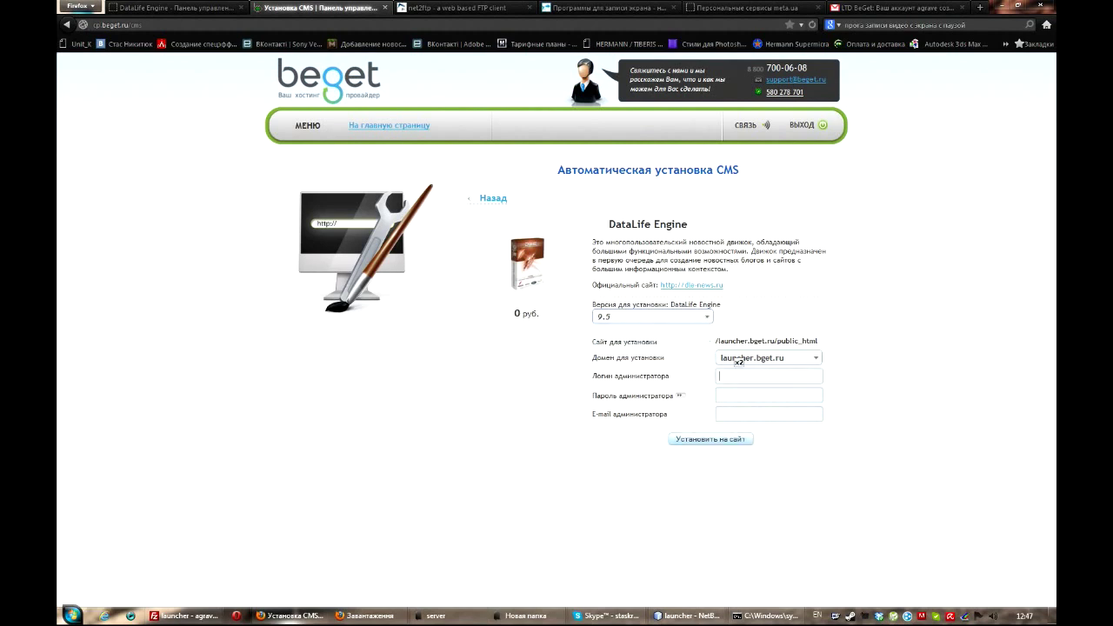
{"action": "key", "text": "Tab"}
{"action": "key", "text": "BackSpace"}
{"action": "key", "text": "BackSpace"}
{"action": "key", "text": "Tab"}
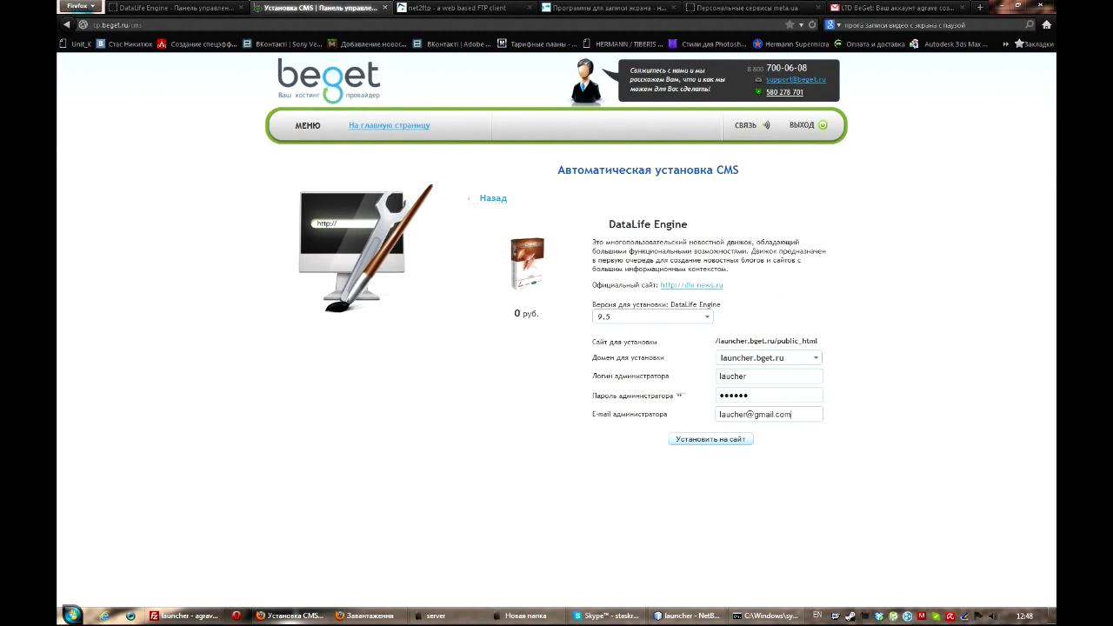
{"action": "key", "text": "Return"}
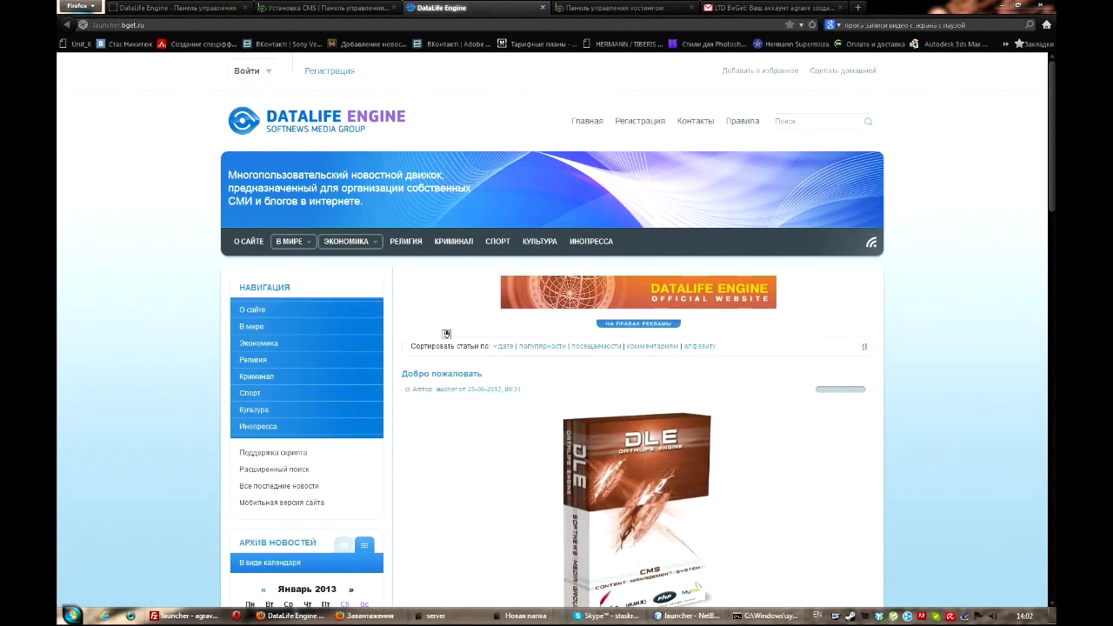
- Scroll through the new DataLife Engine site's demo posts, then switch to FileZilla
{"action": "scroll", "coordinate": [447, 334], "scroll_direction": "down", "scroll_amount": 15}
{"action": "scroll", "coordinate": [556, 330], "scroll_direction": "up", "scroll_amount": 15}
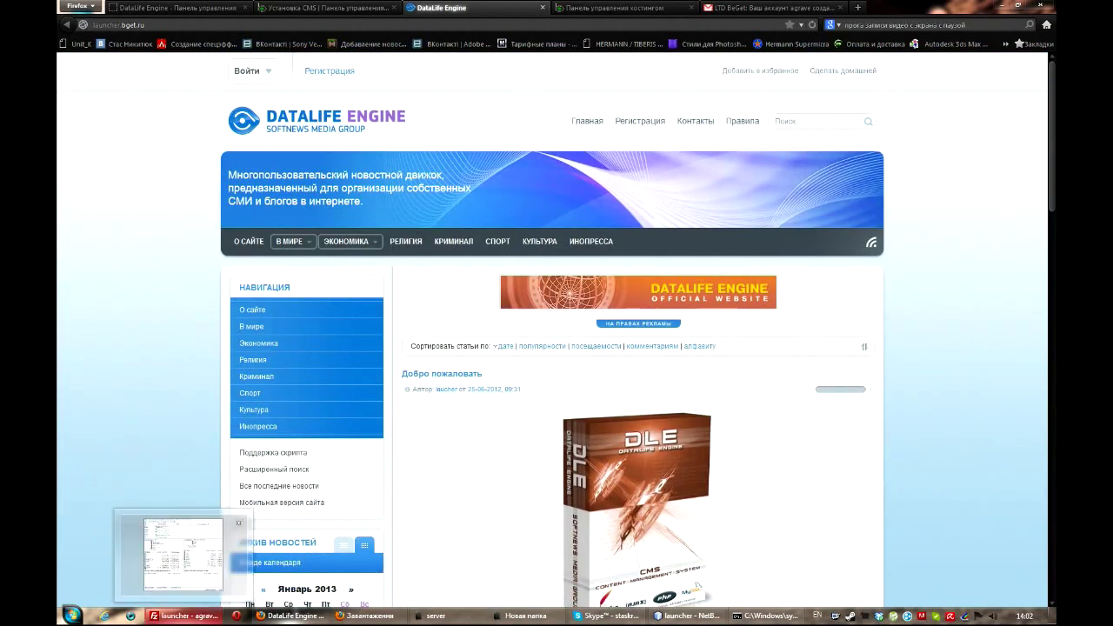
{"action": "left_click", "coordinate": [183, 615]}
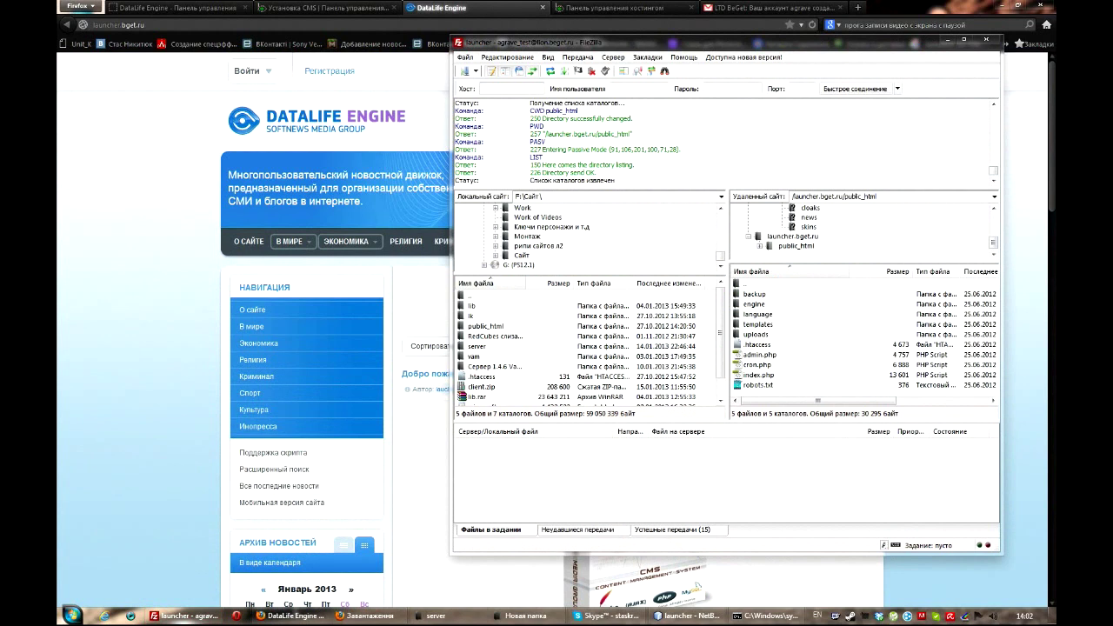
- Select admin.php and robots.txt in the server's public_html listing
{"action": "left_click_drag", "start_coordinate": [870, 393], "coordinate": [785, 291]}
{"action": "left_click", "coordinate": [783, 283]}
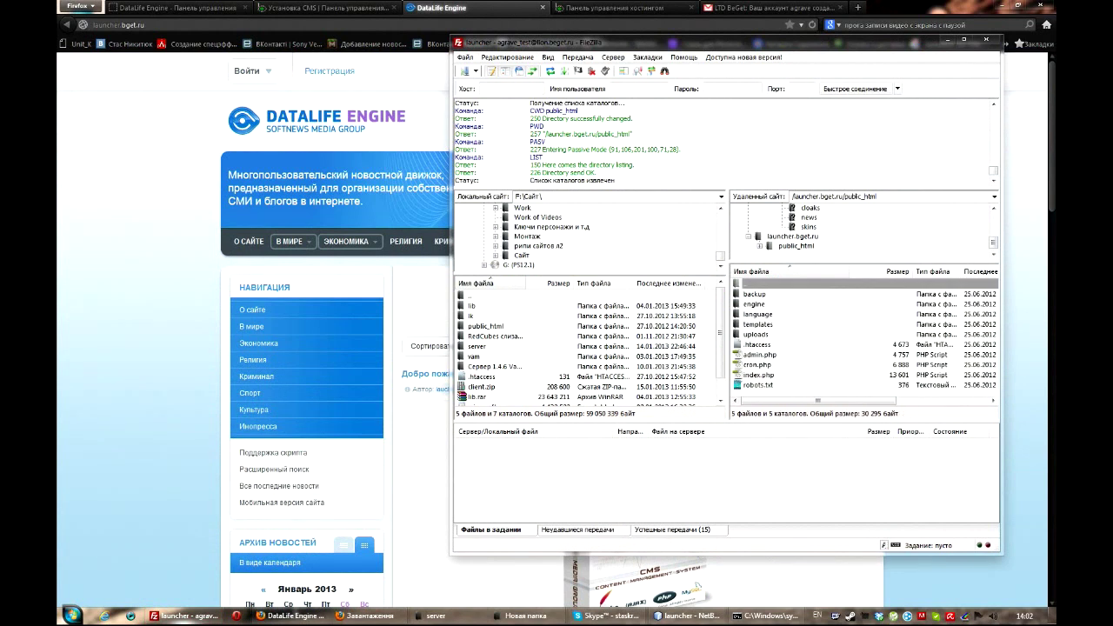
{"action": "left_click", "coordinate": [760, 355]}
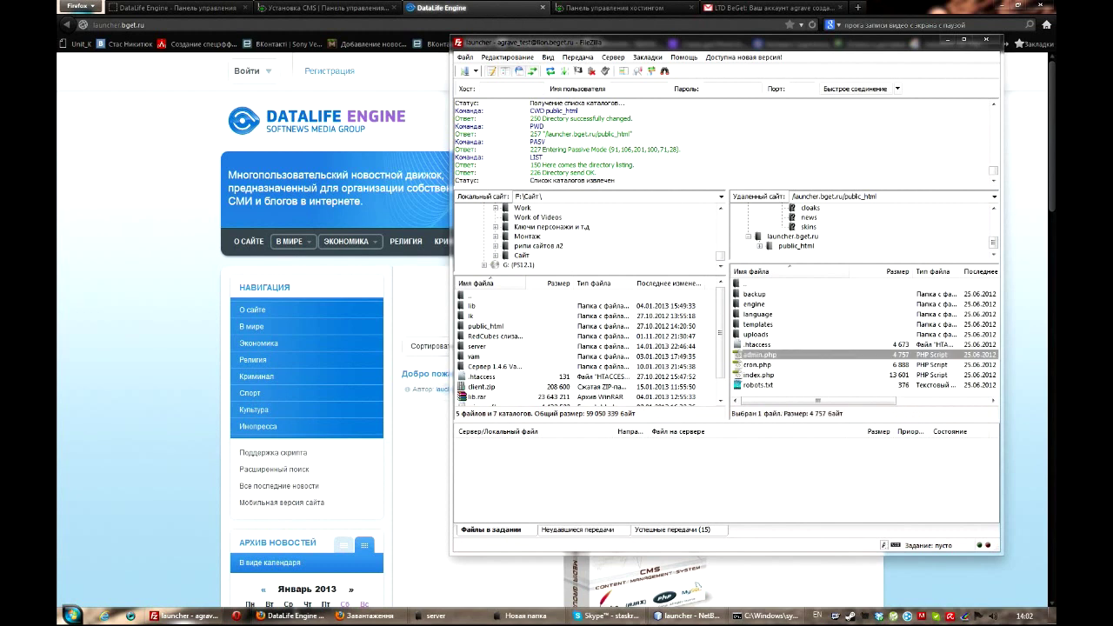
{"action": "left_click", "coordinate": [756, 385]}
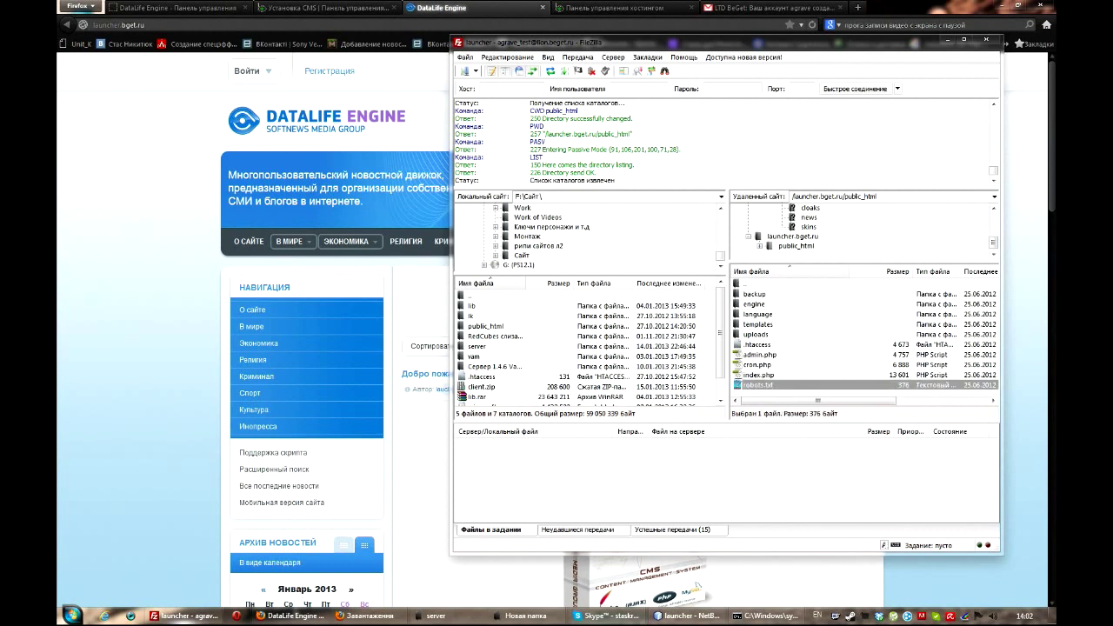
- Rename the local 'site' folder to 'web', then minimize FileZilla and Firefox
{"action": "left_click", "coordinate": [525, 616]}
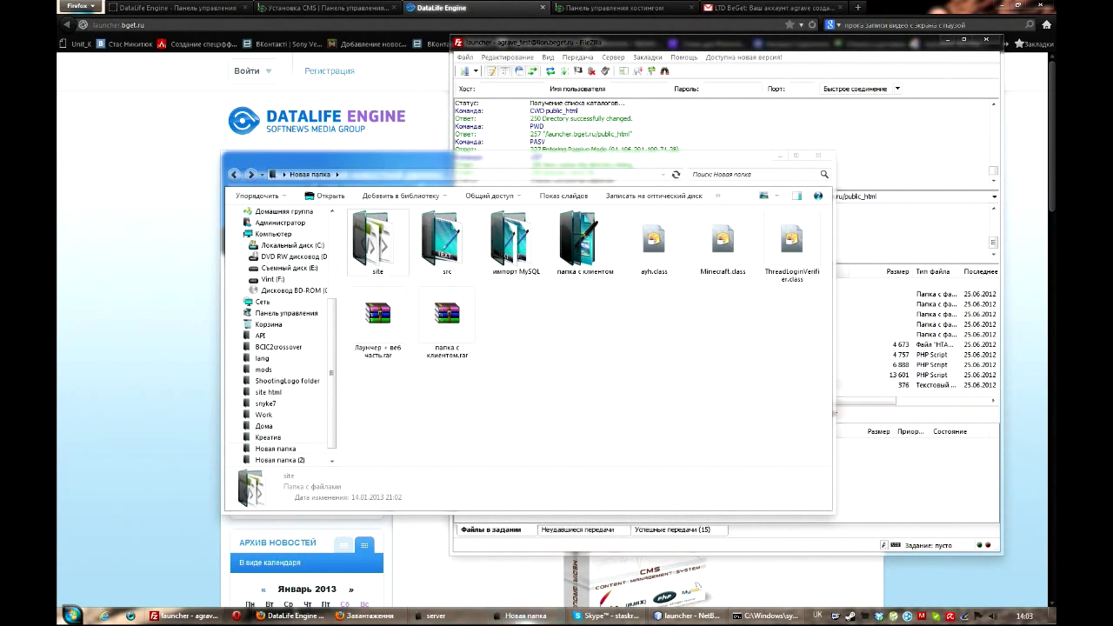
{"action": "left_click_drag", "start_coordinate": [391, 159], "coordinate": [209, 106]}
{"action": "left_click", "coordinate": [755, 334]}
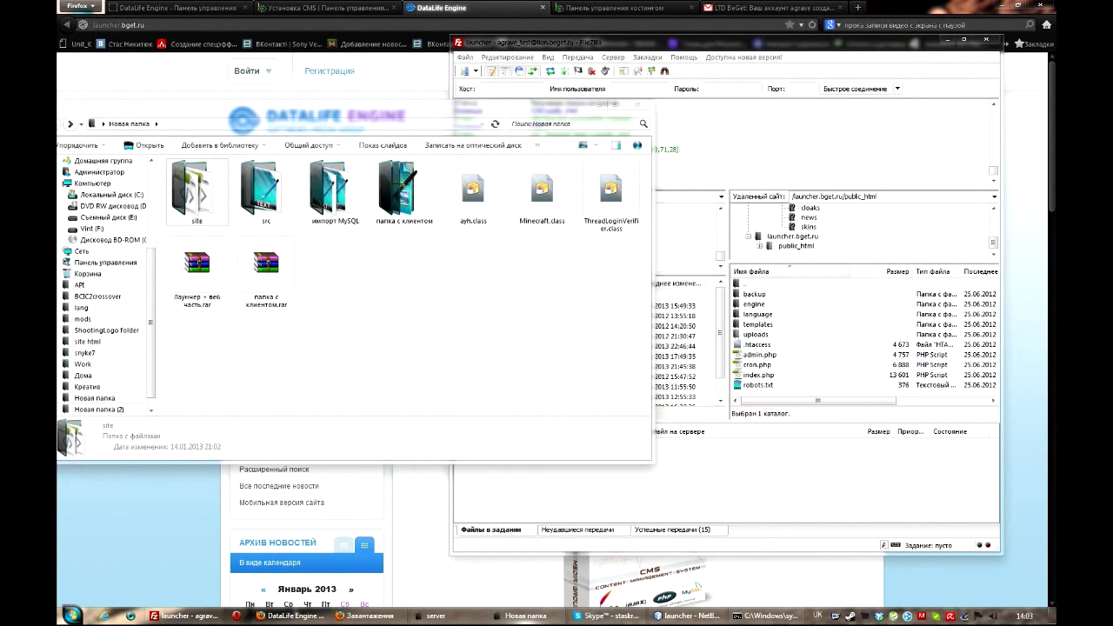
{"action": "right_click", "coordinate": [202, 190]}
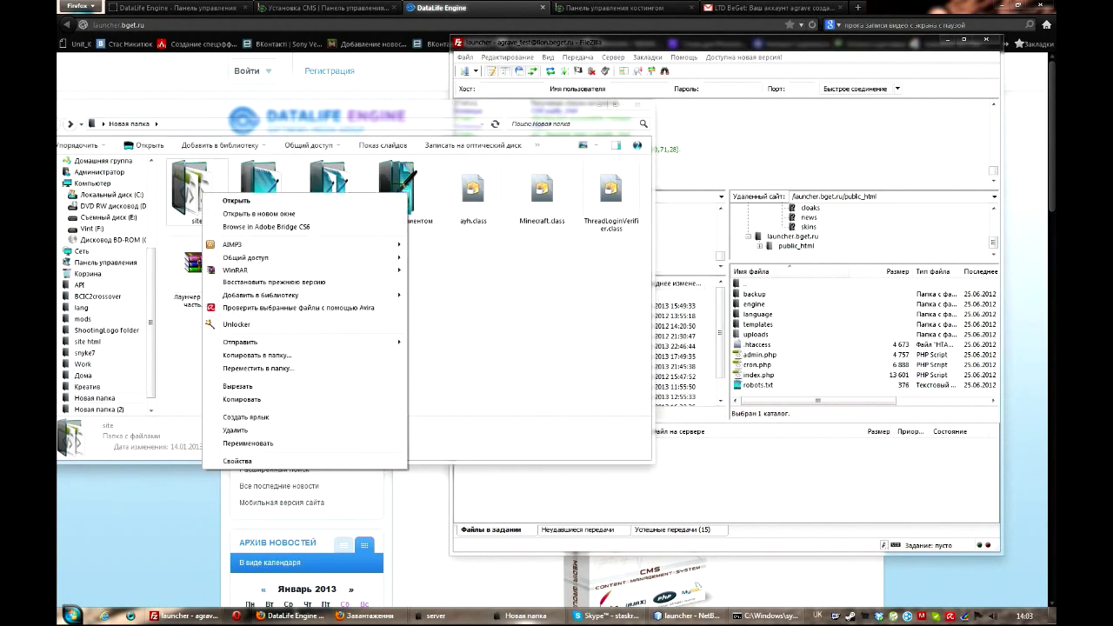
{"action": "left_click", "coordinate": [228, 444]}
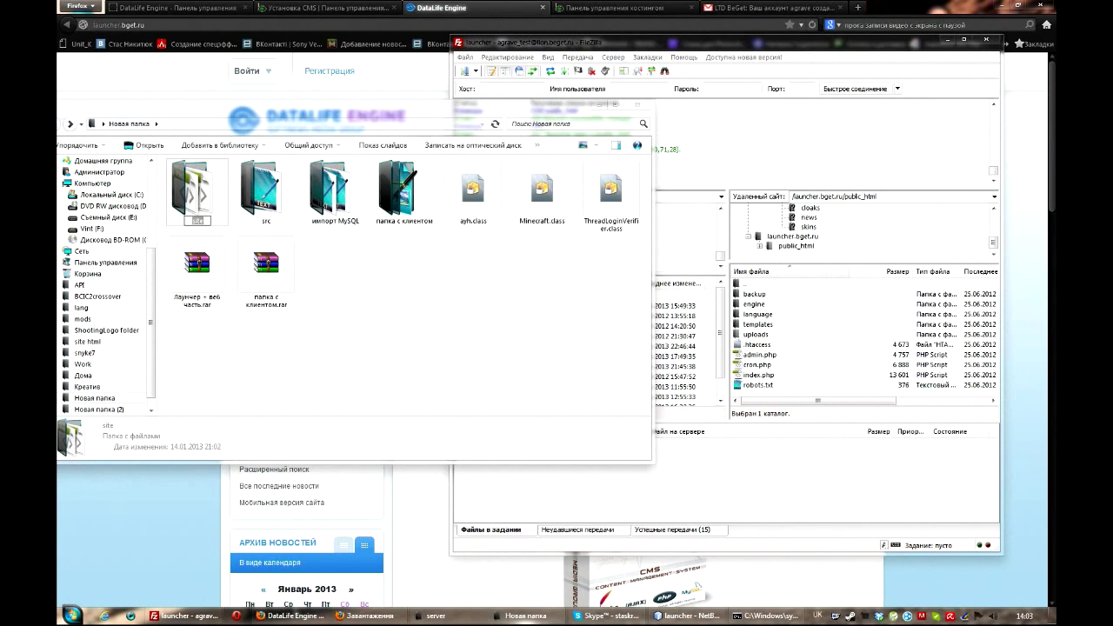
{"action": "key", "text": "BackSpace"}
{"action": "type", "text": "web"}
{"action": "key", "text": "Return"}
{"action": "key", "text": "Return"}
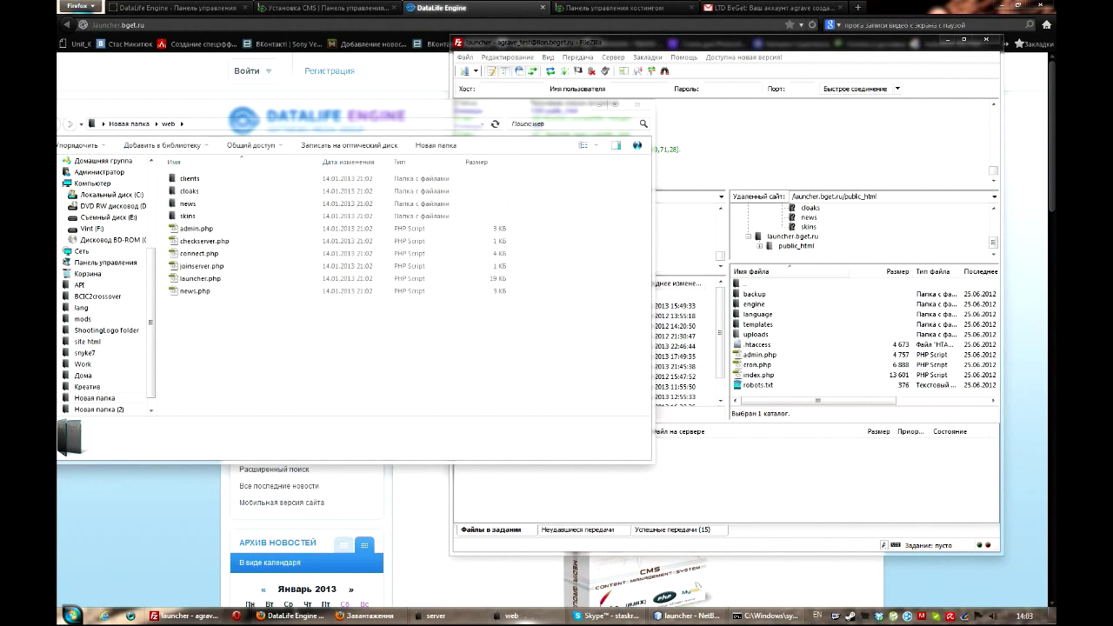
{"action": "key", "text": "BackSpace"}
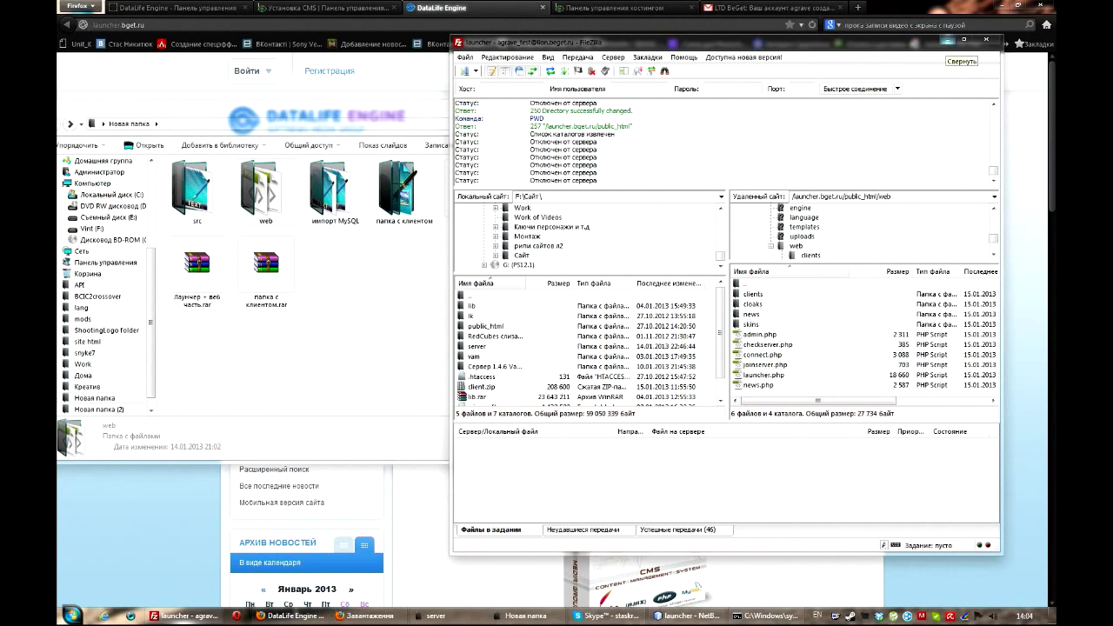
{"action": "left_click", "coordinate": [948, 40]}
{"action": "left_click", "coordinate": [1017, 4]}
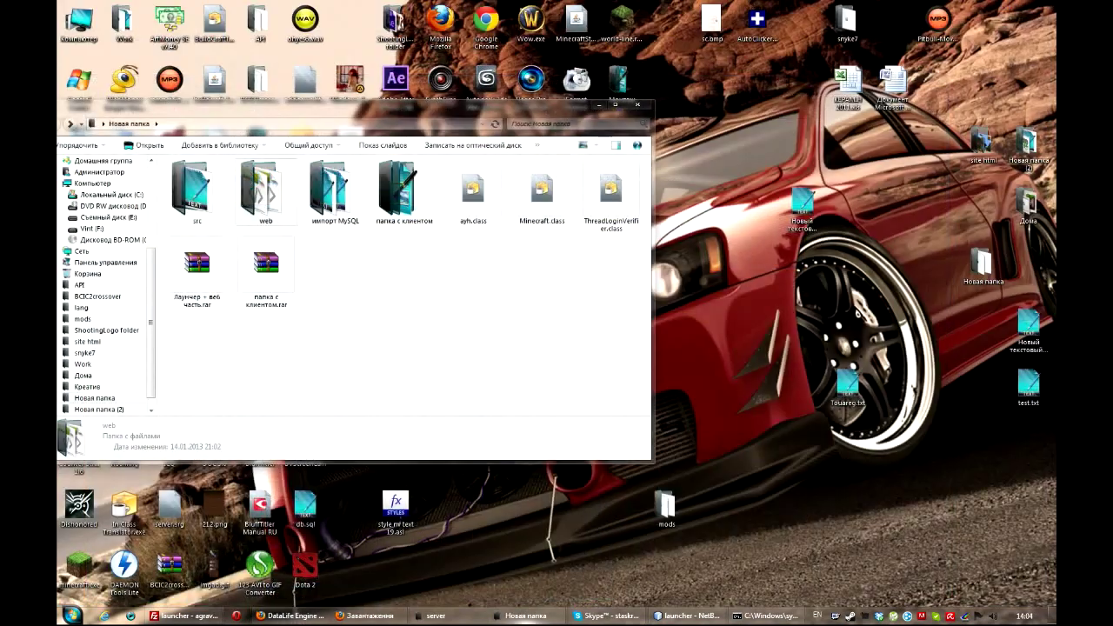
- Minimize the Explorer window, launch NetBeans IDE, and open the Projects panel's context menu
{"action": "left_click", "coordinate": [600, 105]}
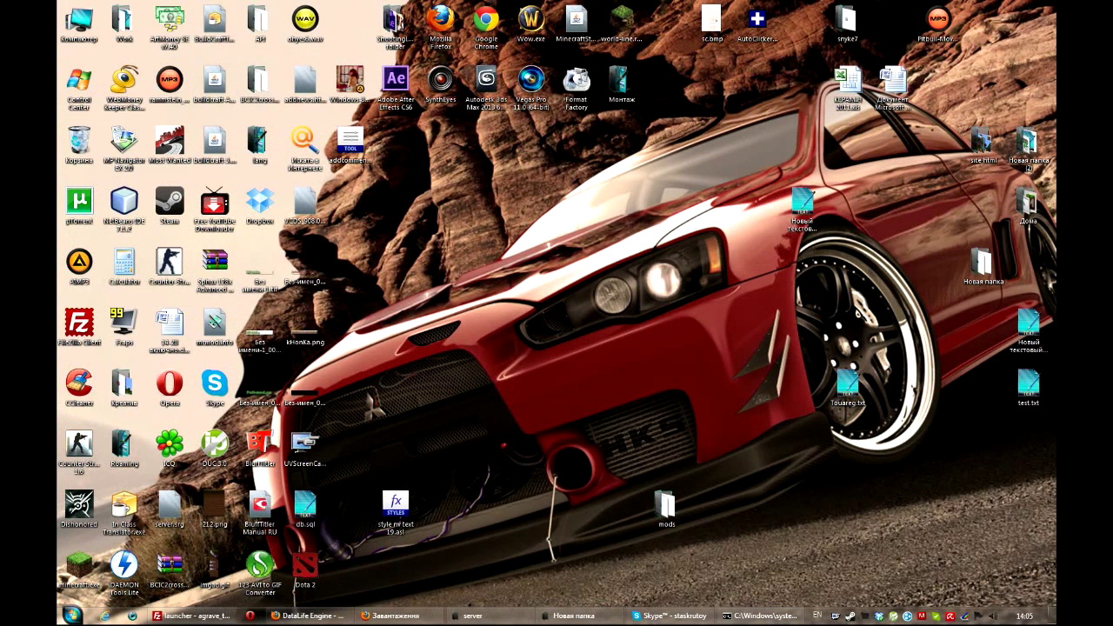
{"action": "double_click", "coordinate": [124, 201]}
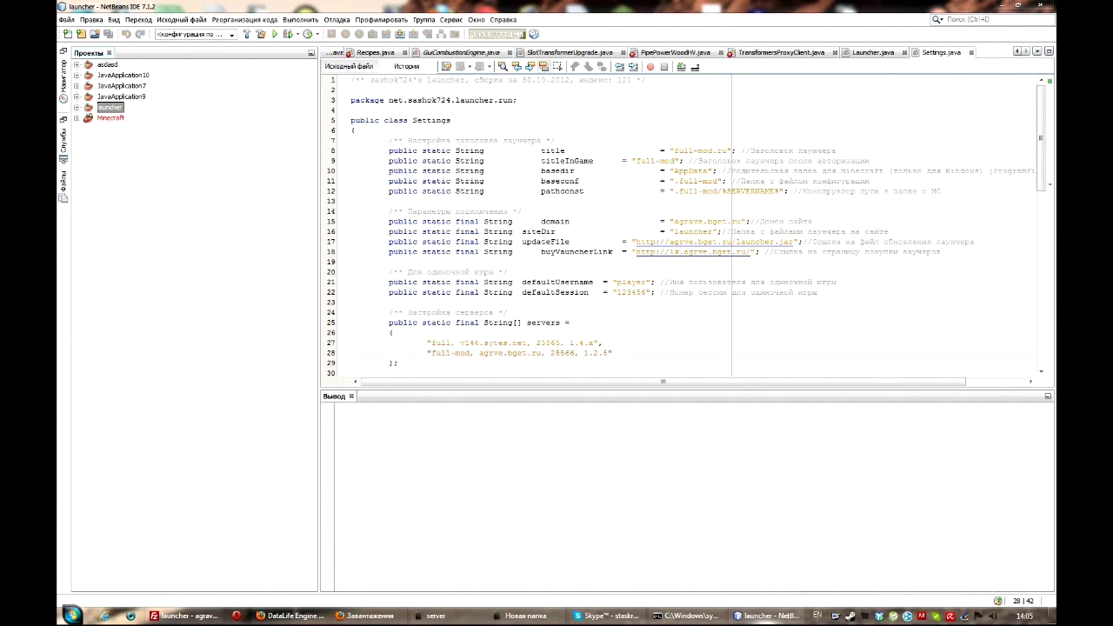
{"action": "right_click", "coordinate": [114, 163]}
- Create the JavaApplication12 Java application without a main class and open its Project Properties
{"action": "left_click", "coordinate": [152, 171]}
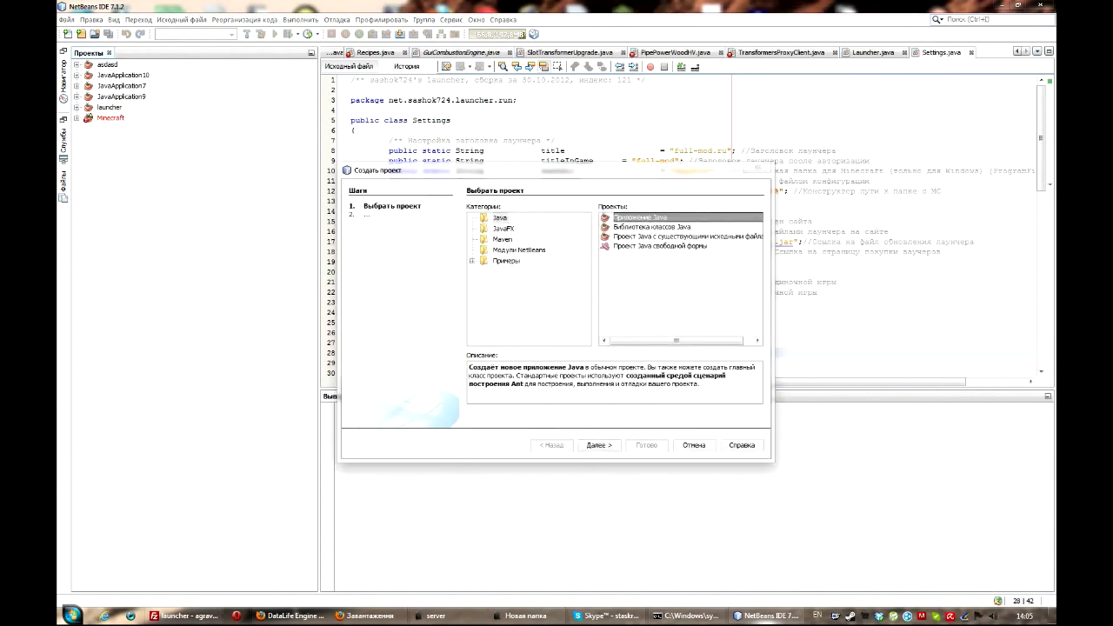
{"action": "key", "text": "Return"}
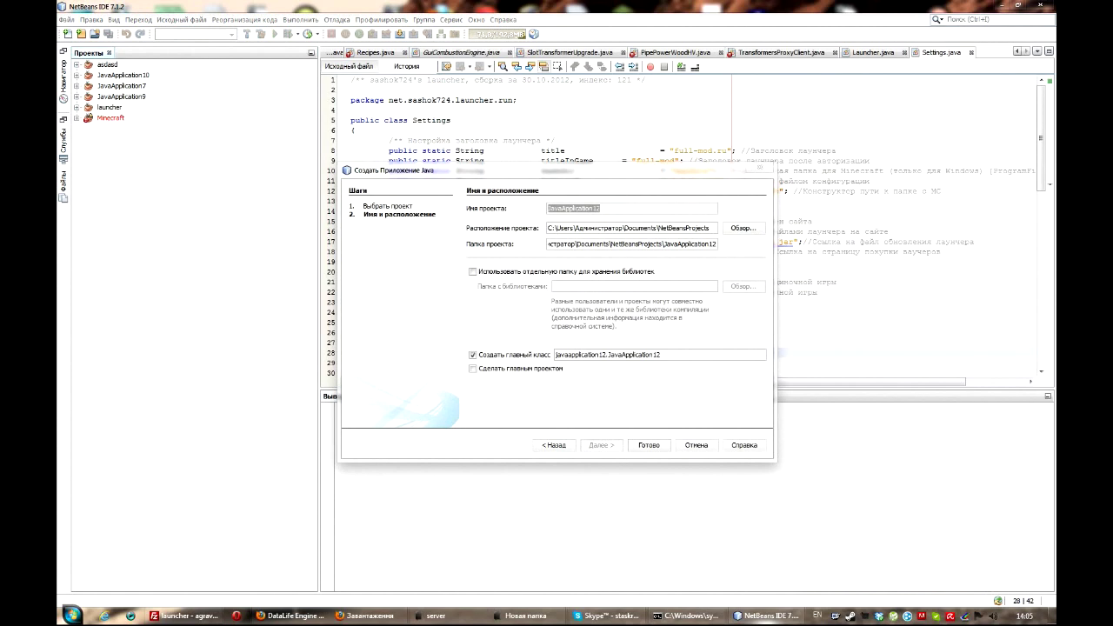
{"action": "key", "text": "Tab"}
{"action": "key", "text": "Tab"}
{"action": "key", "text": "Tab"}
{"action": "key", "text": "Tab"}
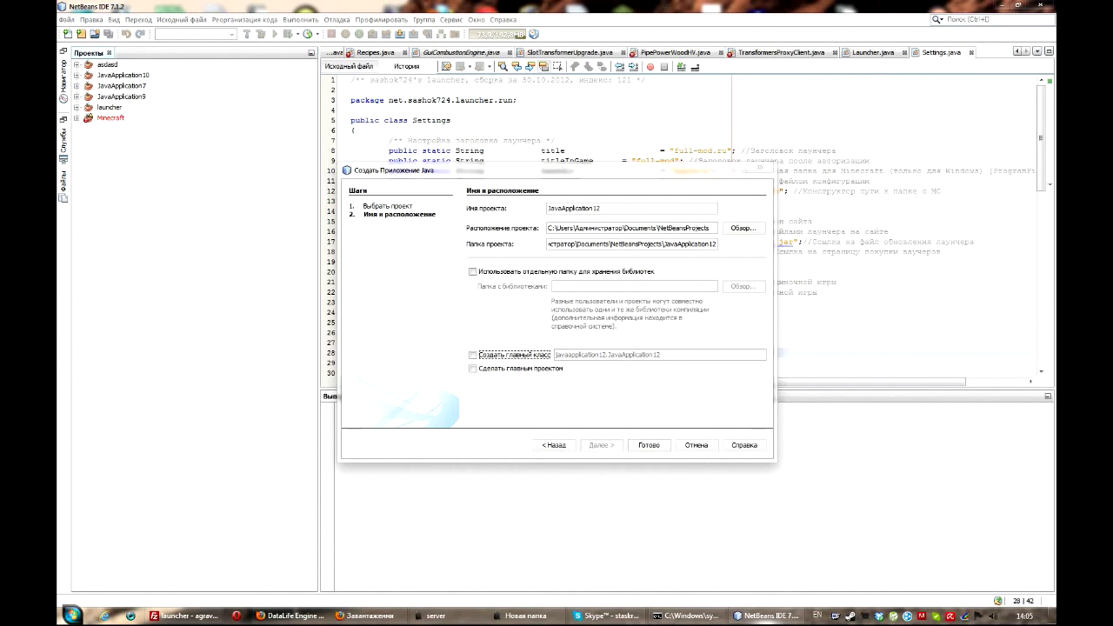
{"action": "key", "text": "Return"}
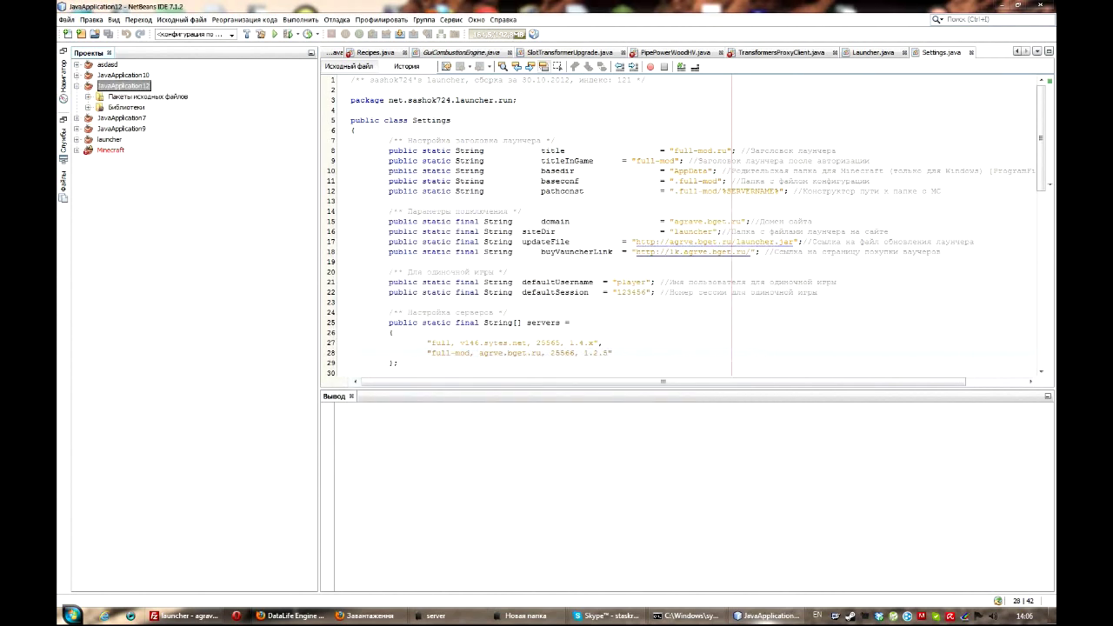
{"action": "key", "text": "shift+F10"}
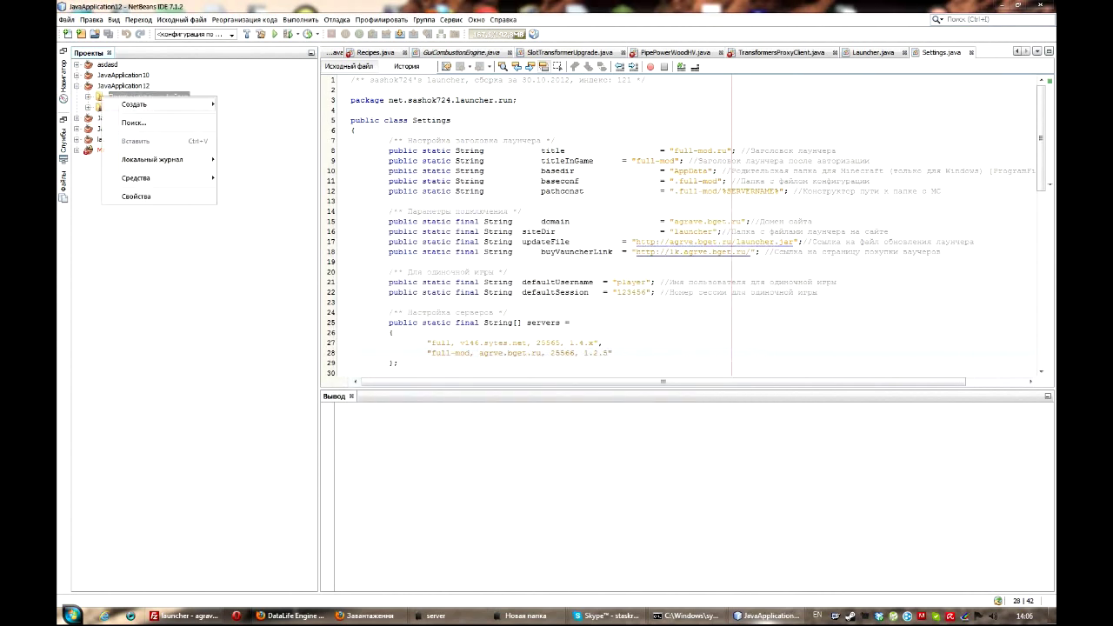
{"action": "key", "text": "Return"}
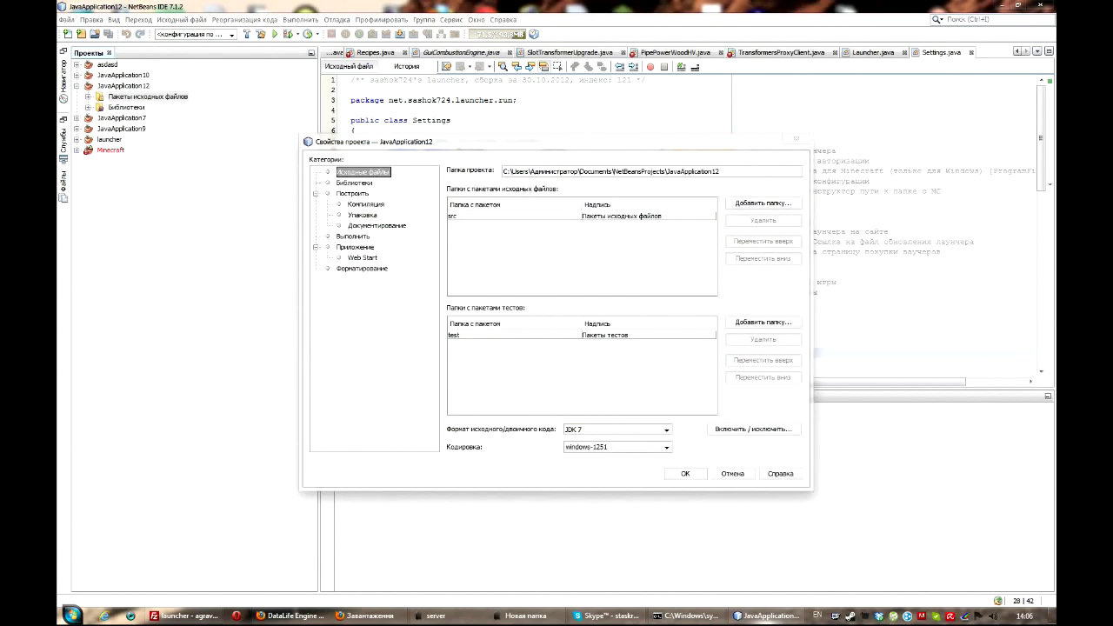
- Try adding Desktop > Новая папка > src as a source folder, dismissing the already-in-use warning
{"action": "key", "text": "Tab"}
{"action": "key", "text": "space"}
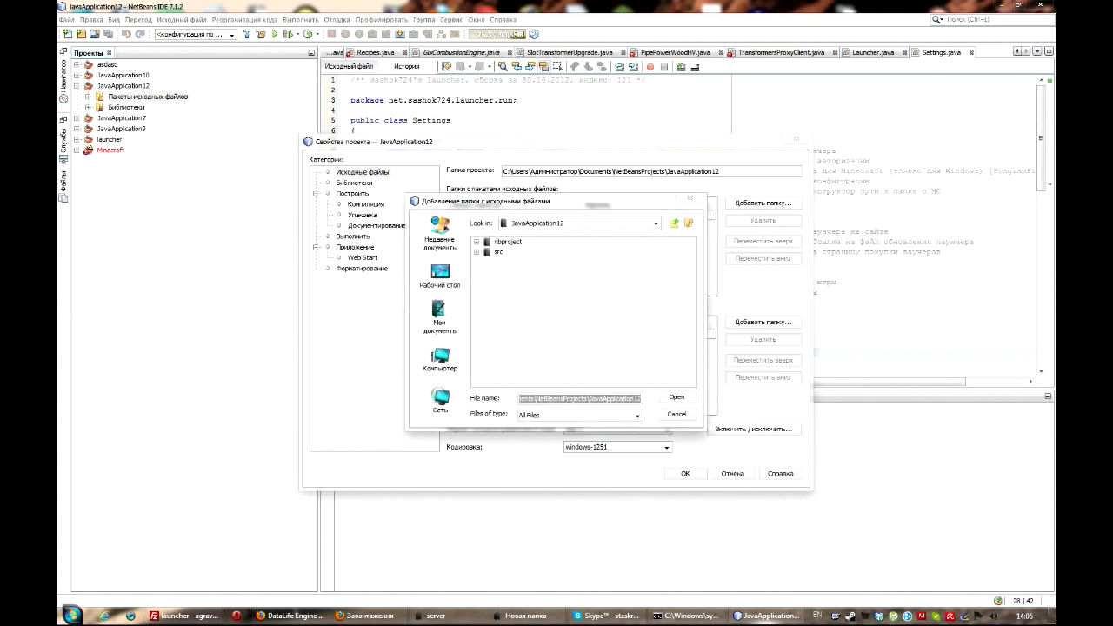
{"action": "left_click", "coordinate": [439, 276]}
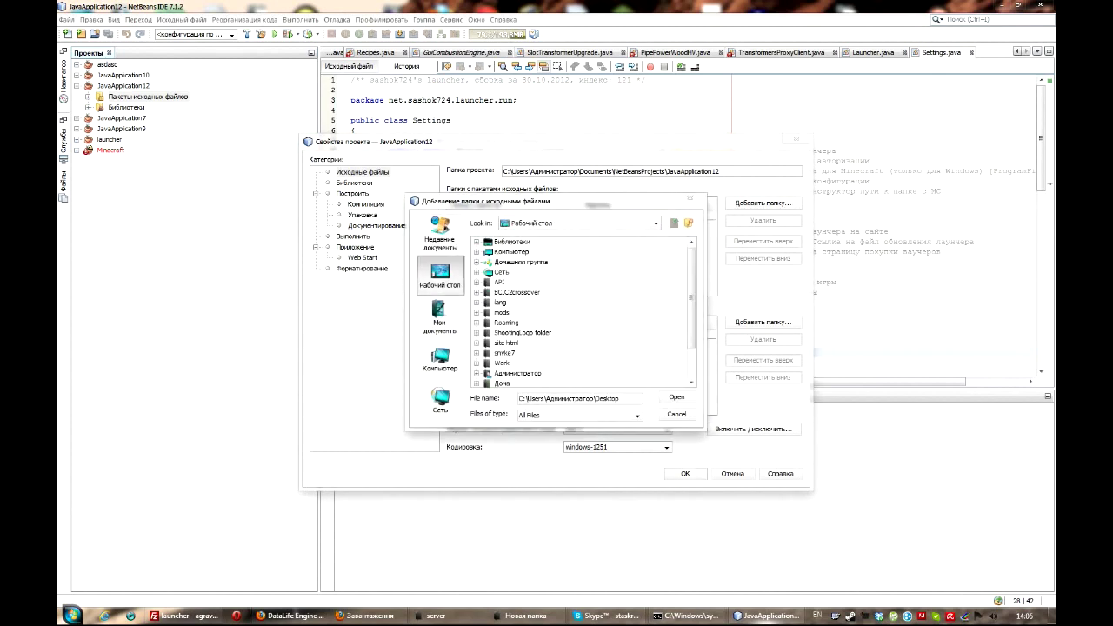
{"action": "scroll", "coordinate": [527, 301], "scroll_direction": "down", "scroll_amount": 1}
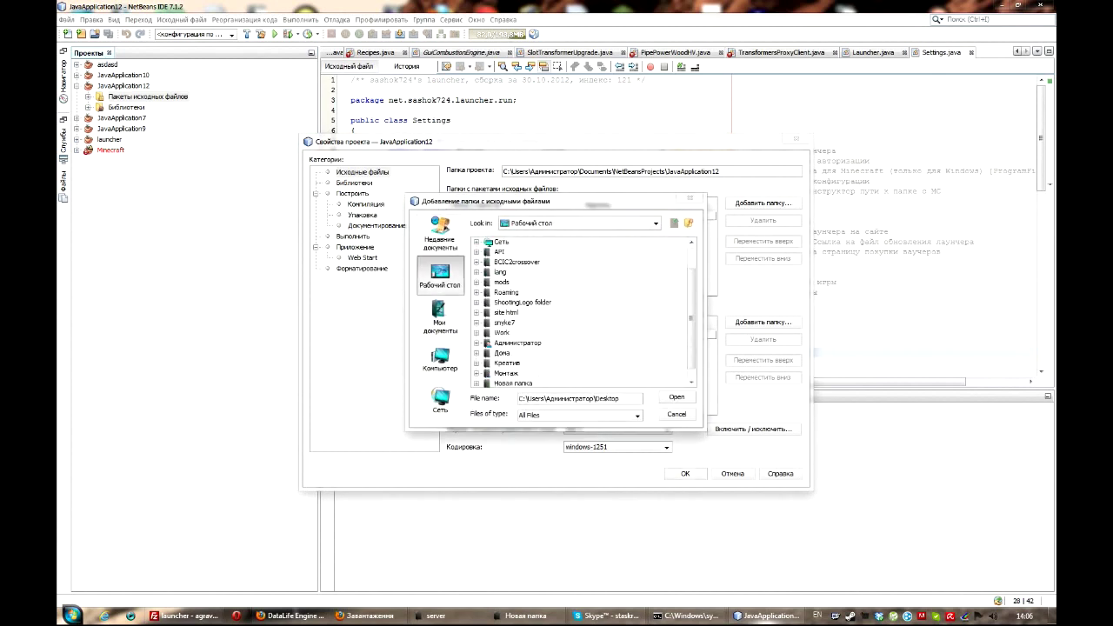
{"action": "double_click", "coordinate": [513, 382]}
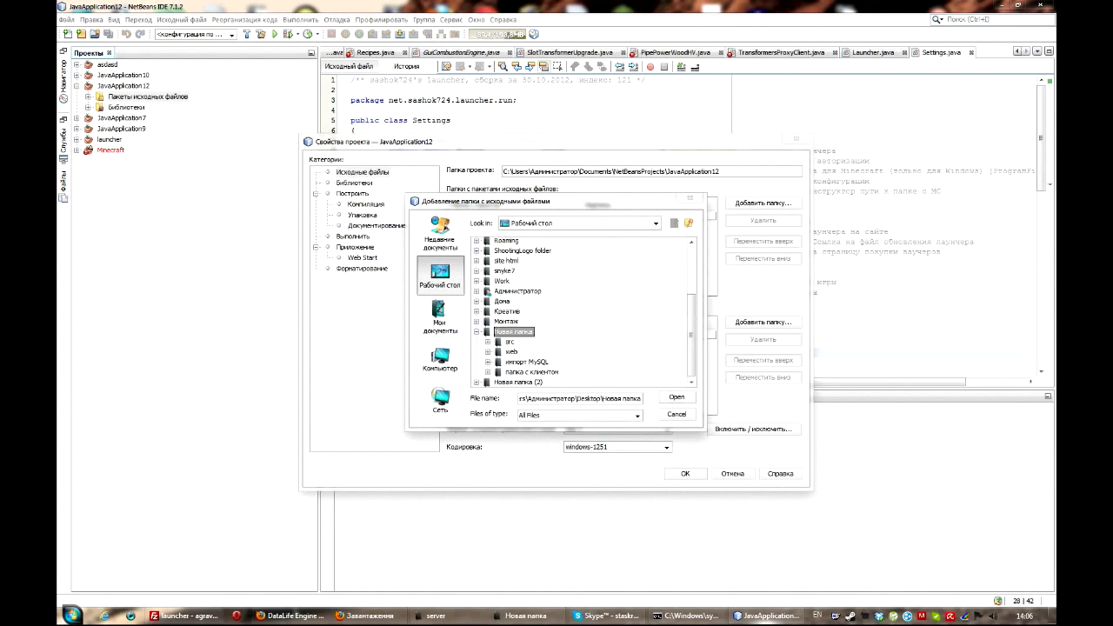
{"action": "left_click", "coordinate": [510, 341]}
{"action": "left_click", "coordinate": [676, 397]}
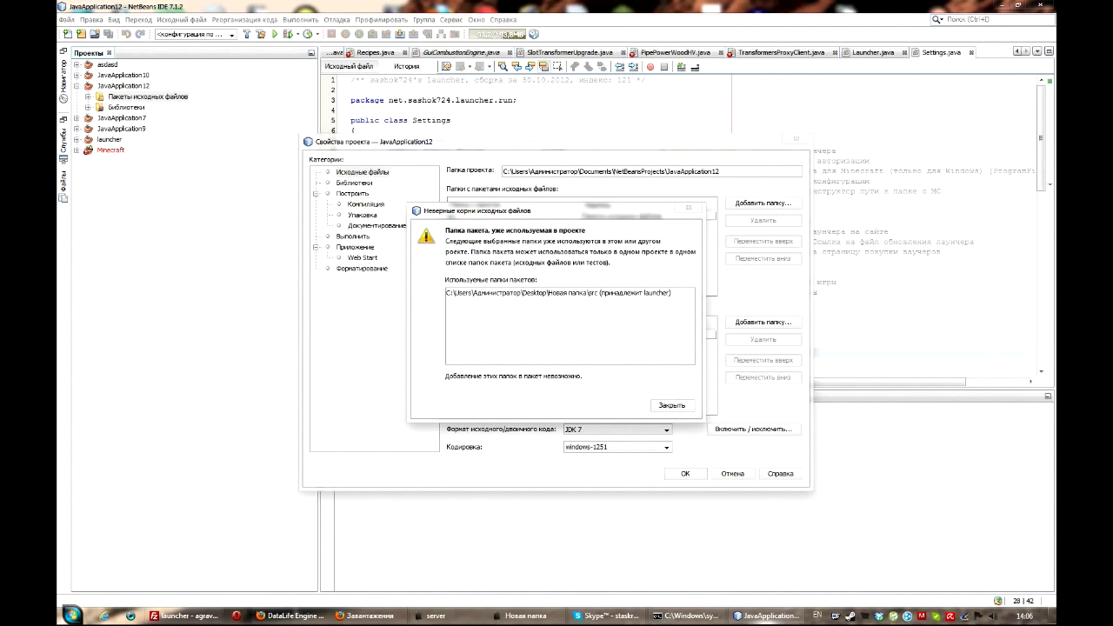
{"action": "key", "text": "Return"}
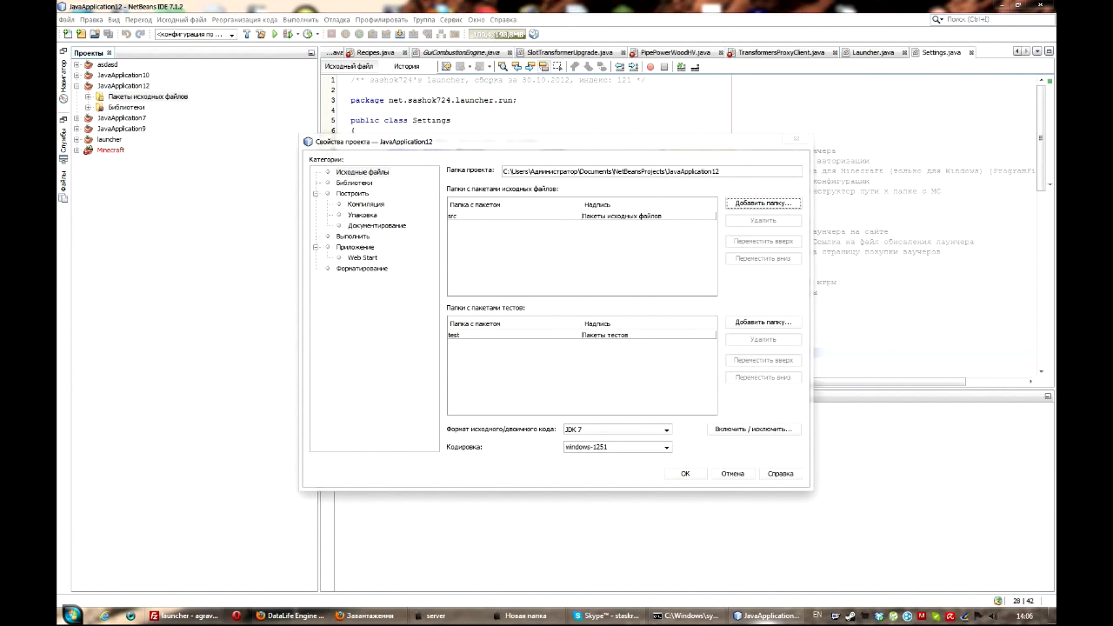
- Keep JDK 7 as the source format and close the JavaApplication12 properties unchanged
{"action": "left_click", "coordinate": [666, 429]}
{"action": "left_click", "coordinate": [667, 430]}
{"action": "key", "text": "Return"}
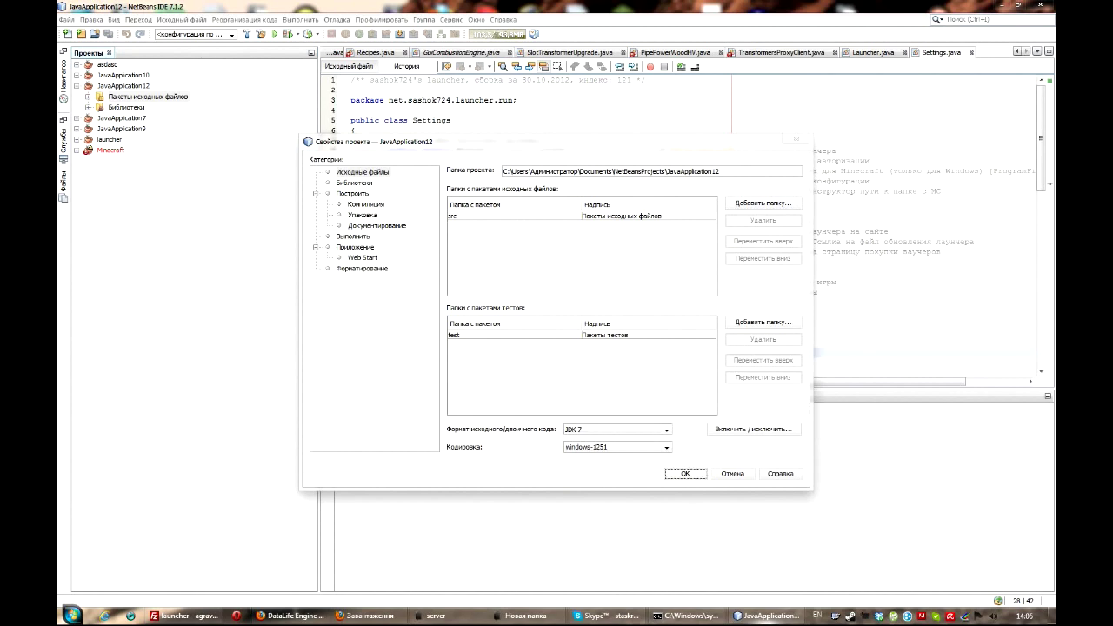